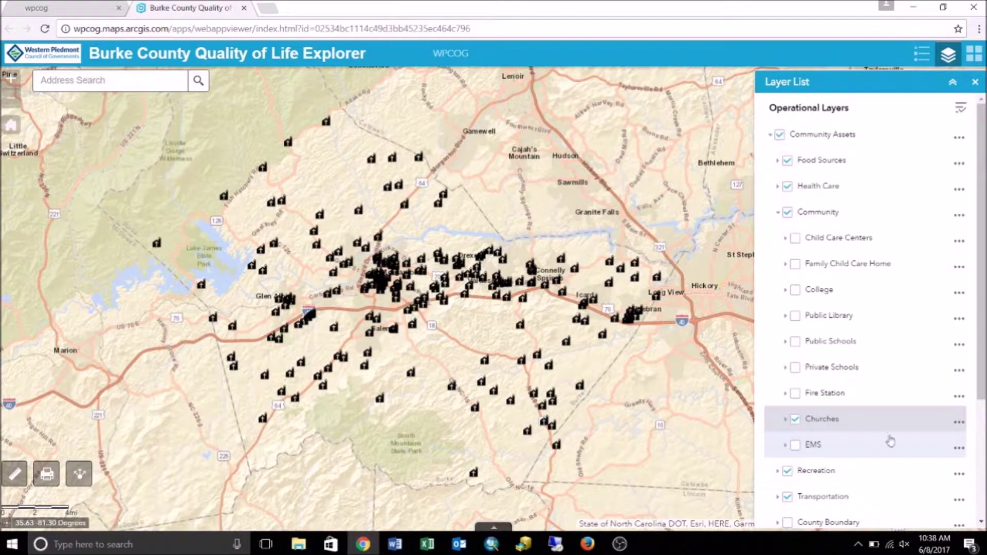
Step: Open the attribute table of the Churches layer and bring its food assistance and service columns into view
click(959, 423)
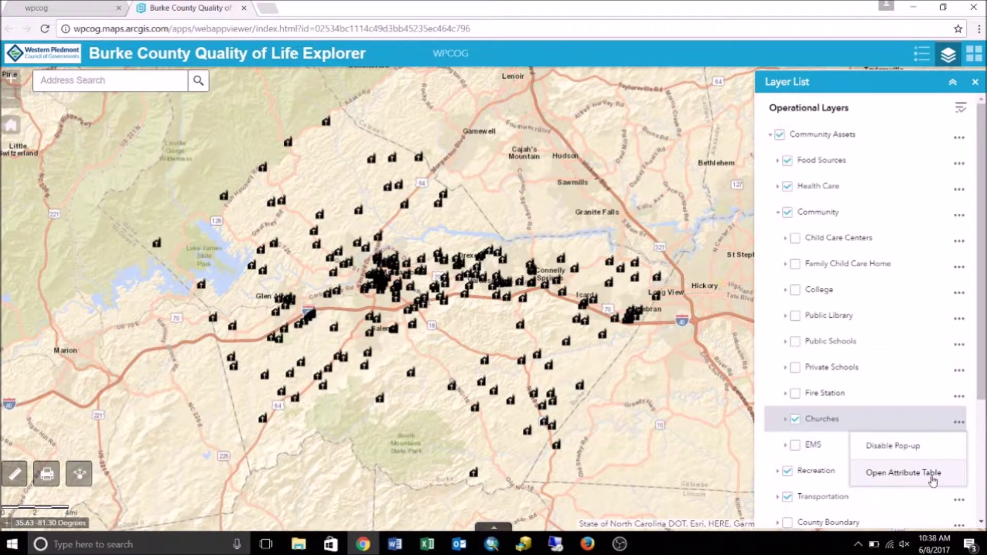
click(905, 469)
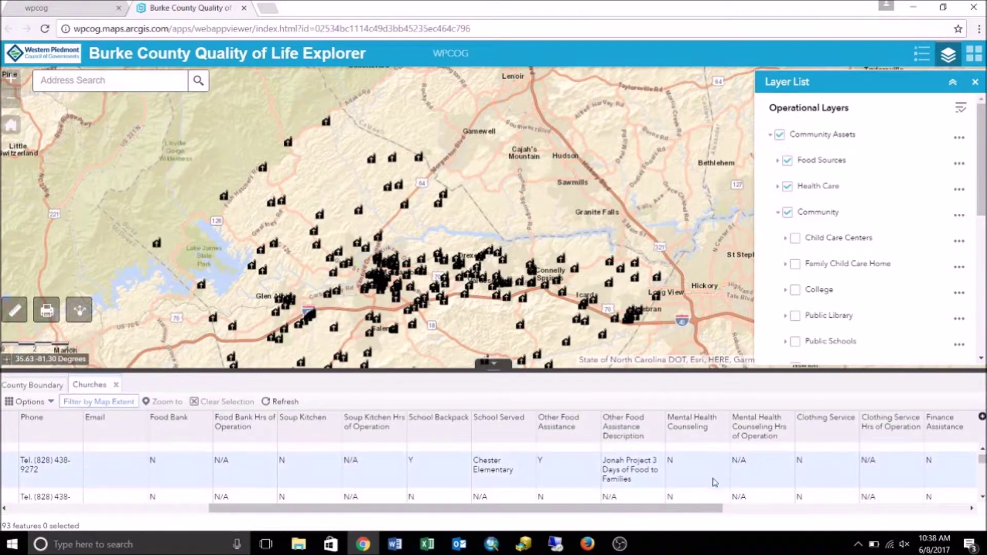
mouse_move(702, 513)
mouse_down()
mouse_move(897, 513)
mouse_move(663, 507)
mouse_move(701, 508)
mouse_up()
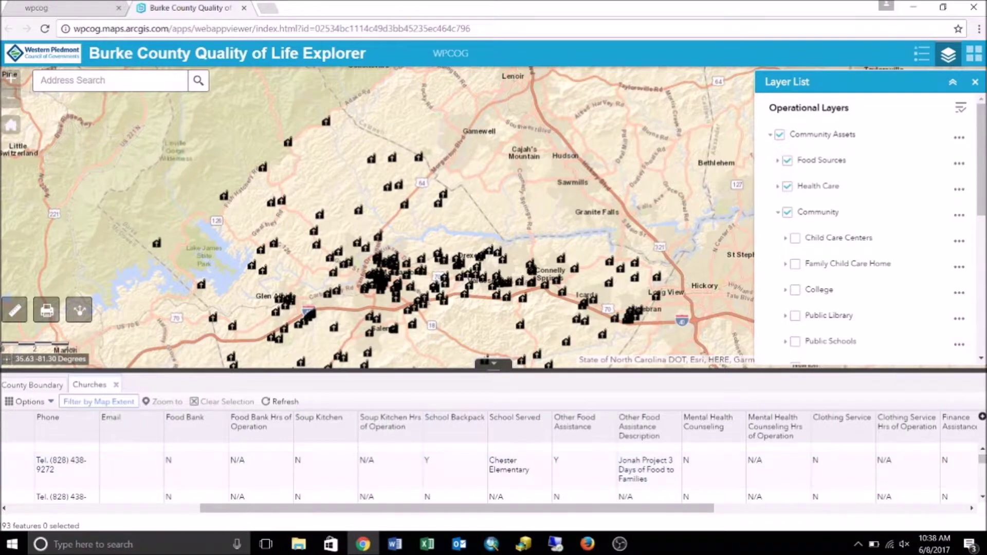
Step: Examine the church records in the attribute table, comparing their School Backpack, School Served and other assistance entries
click(982, 497)
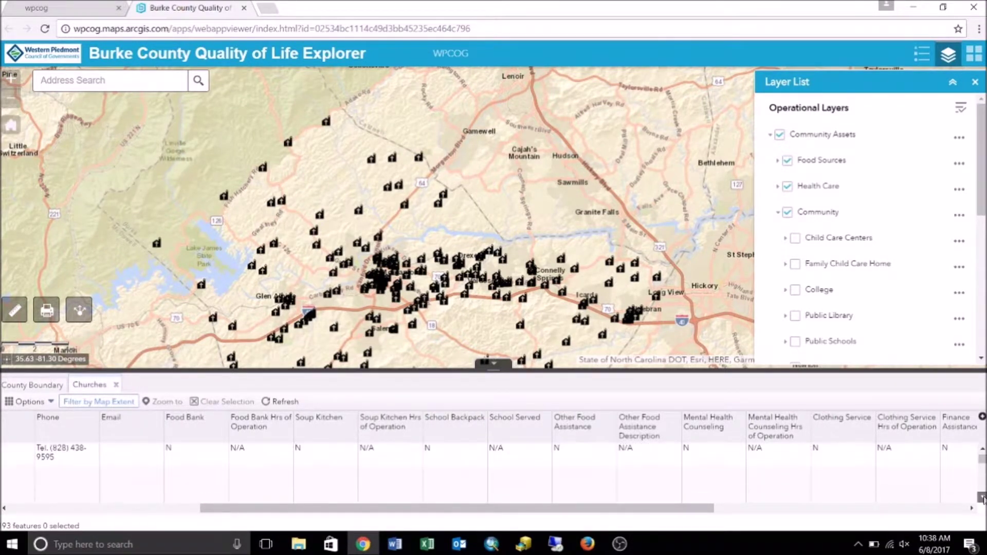
click(982, 497)
click(982, 496)
click(982, 497)
click(981, 496)
click(982, 497)
click(982, 496)
scroll(982, 452, down, 3)
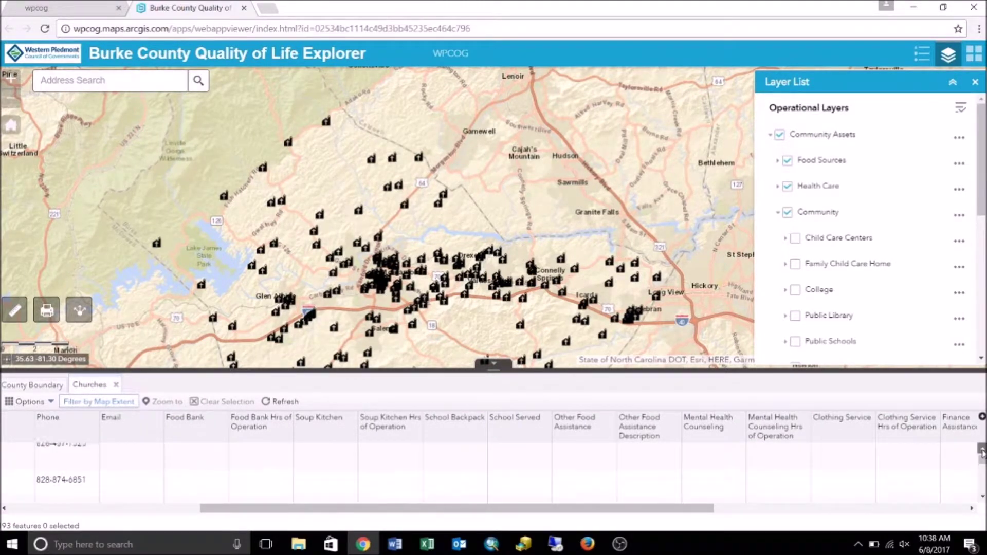
click(982, 451)
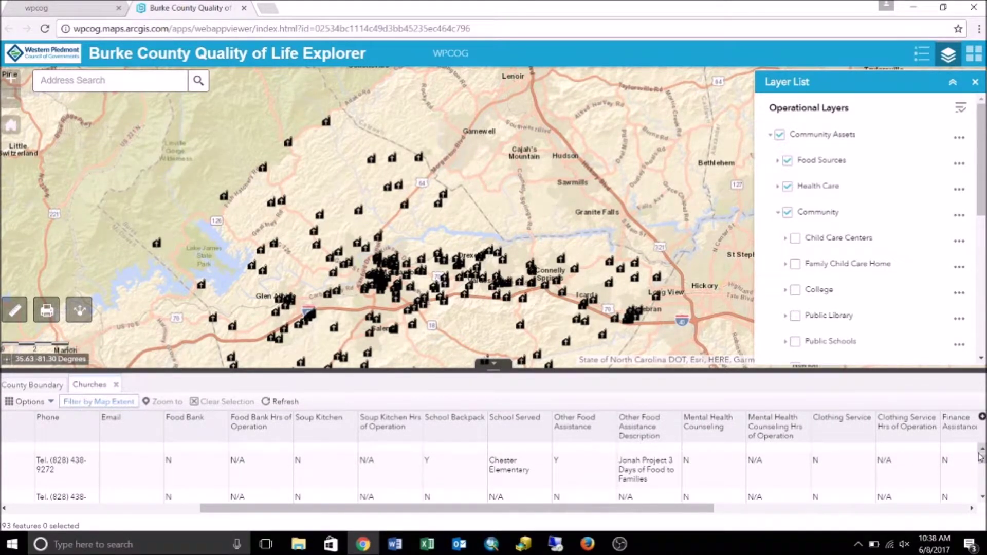
click(982, 499)
click(982, 498)
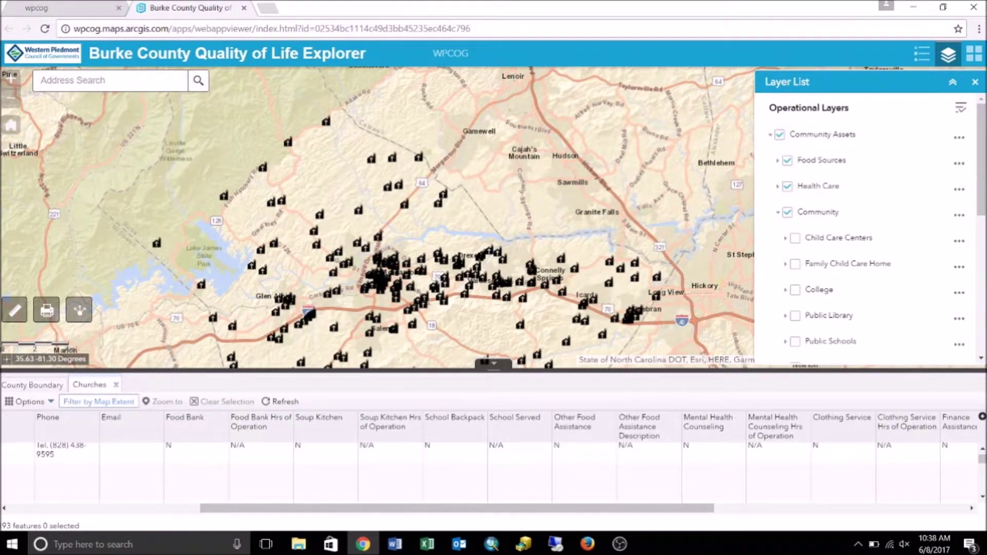
scroll(977, 456, up, 1)
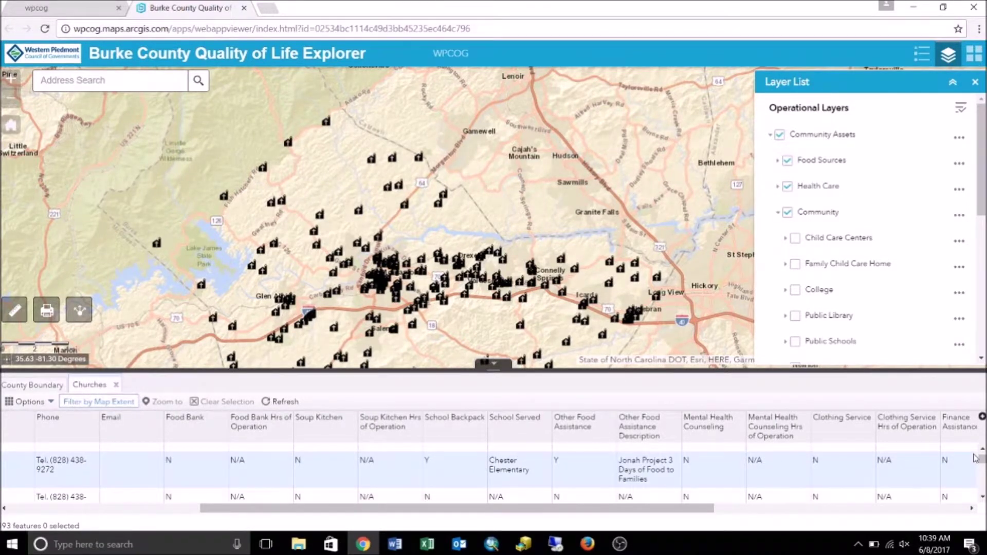
click(983, 497)
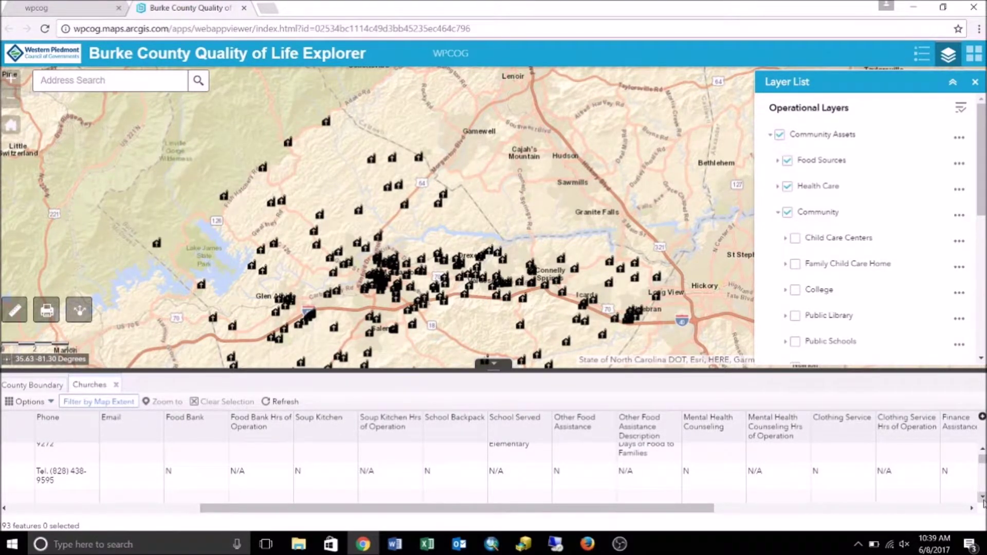
Step: Filter the Churches table with an expression where School Backpack is Y
click(27, 401)
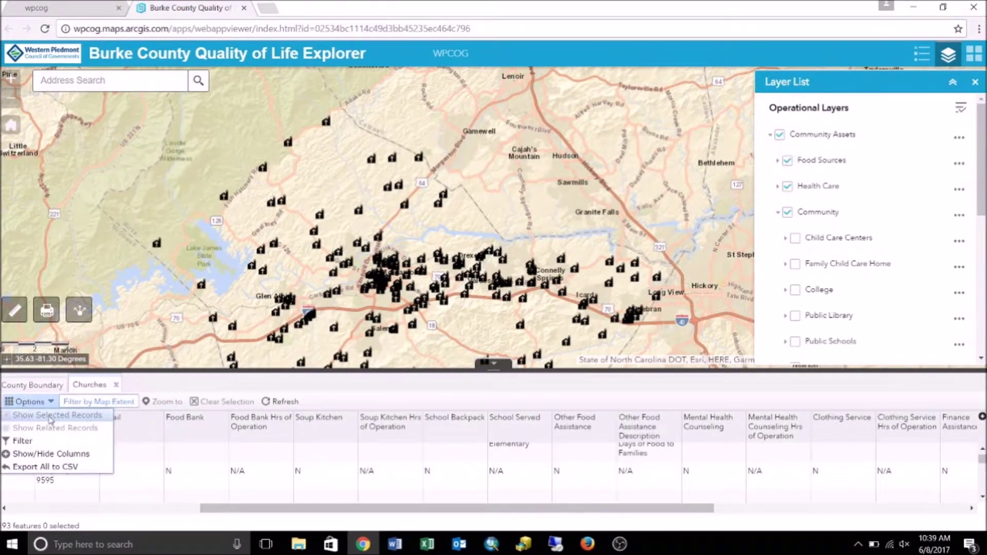
click(50, 440)
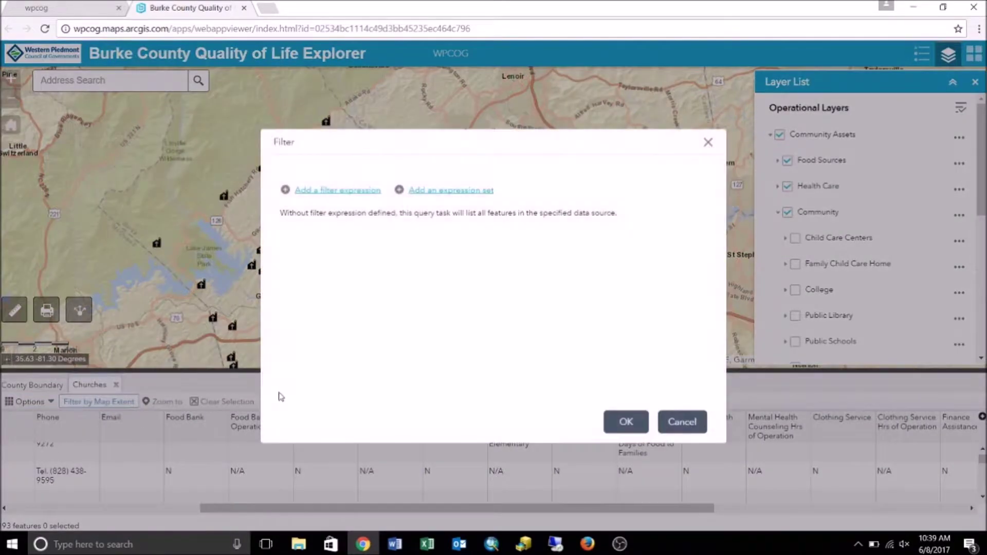
click(335, 195)
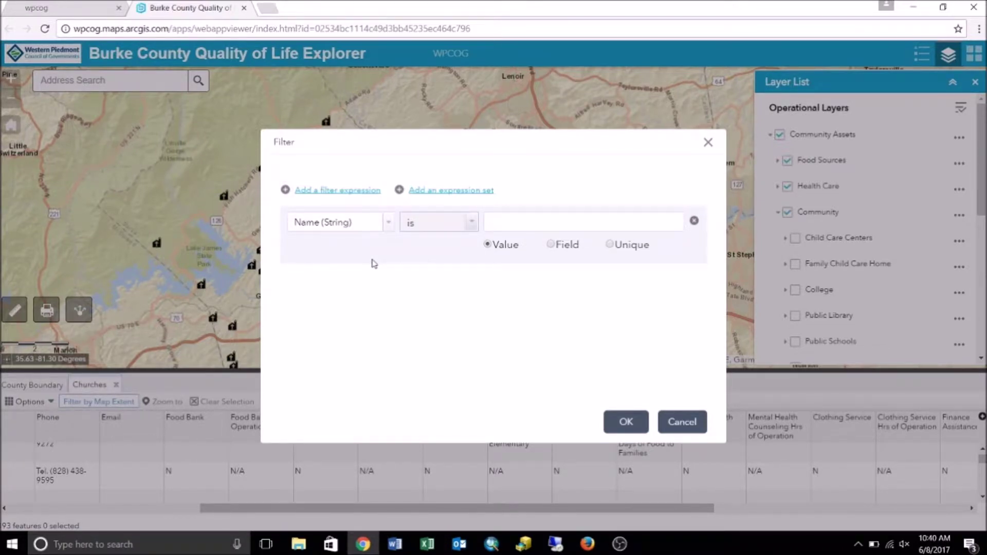
click(388, 232)
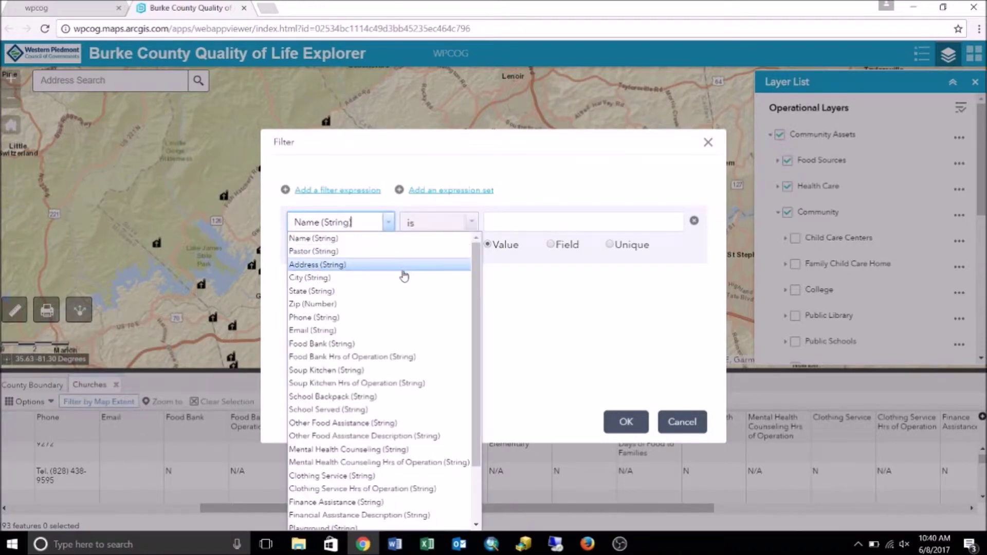
click(389, 397)
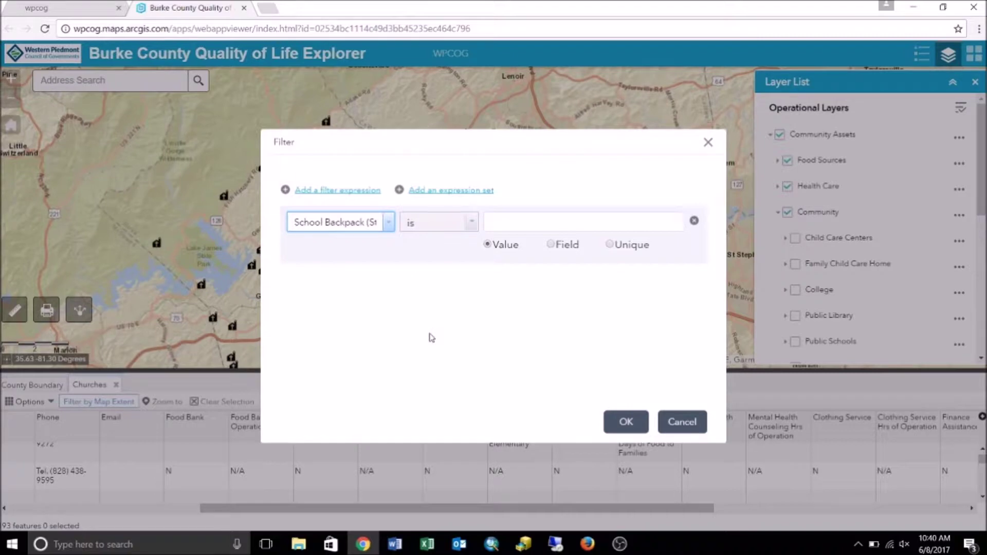
click(471, 225)
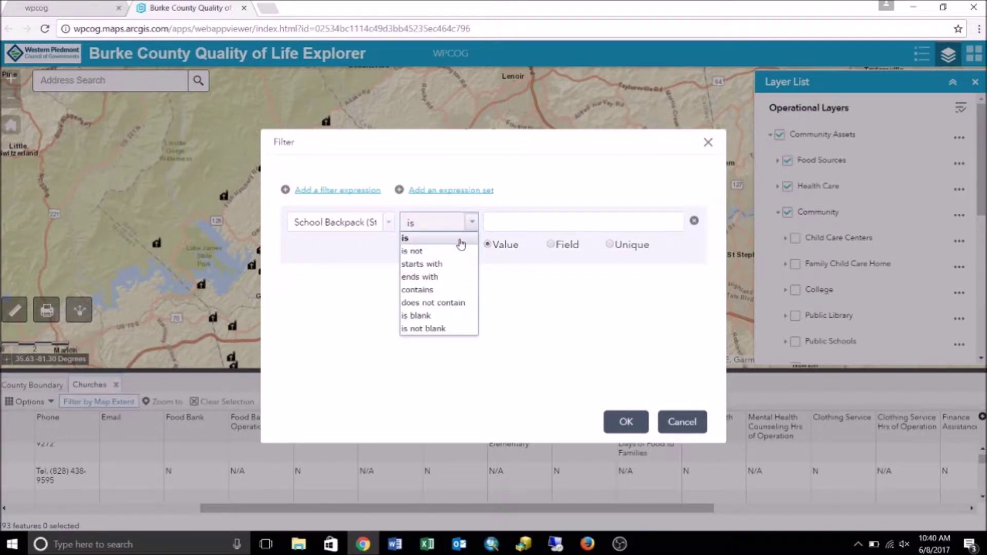
click(461, 245)
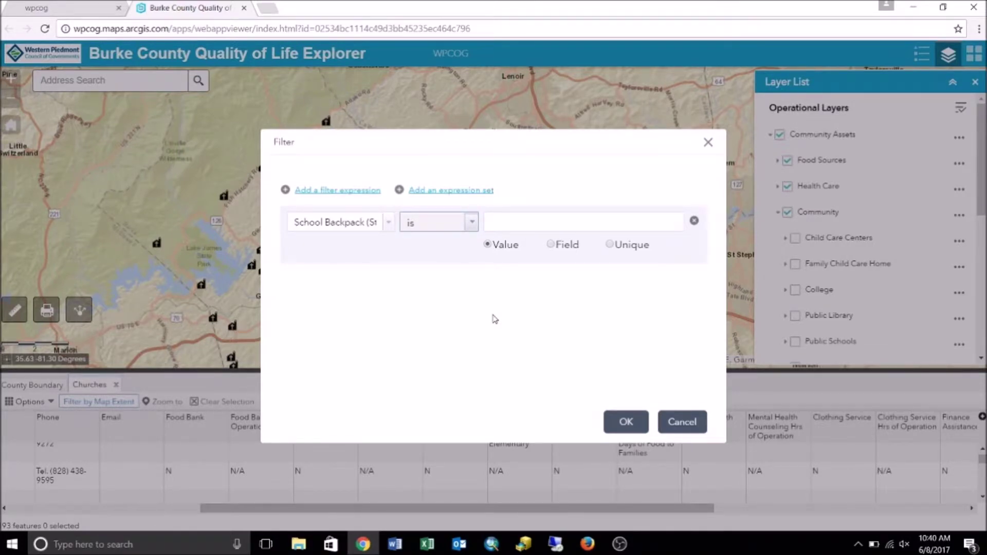
click(520, 225)
text(Y)
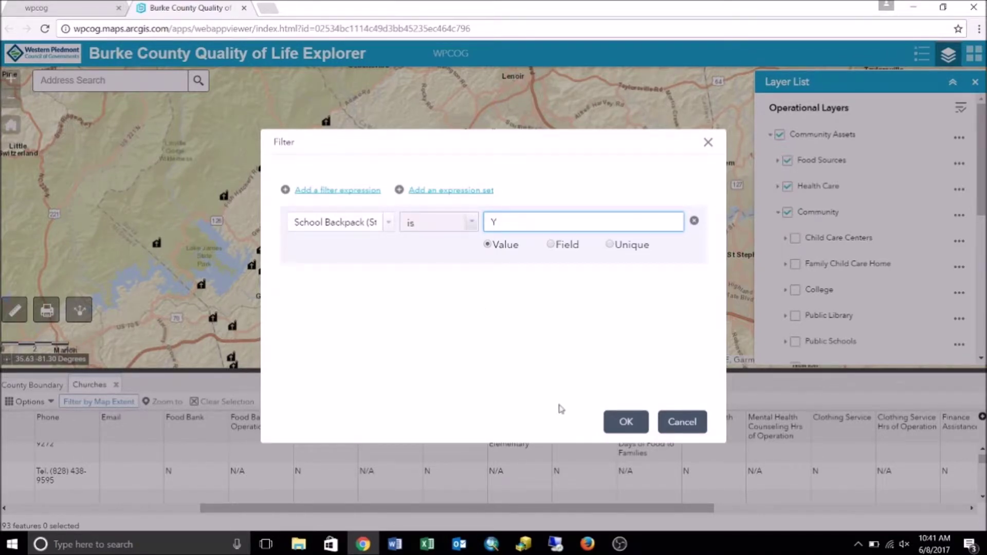
click(625, 433)
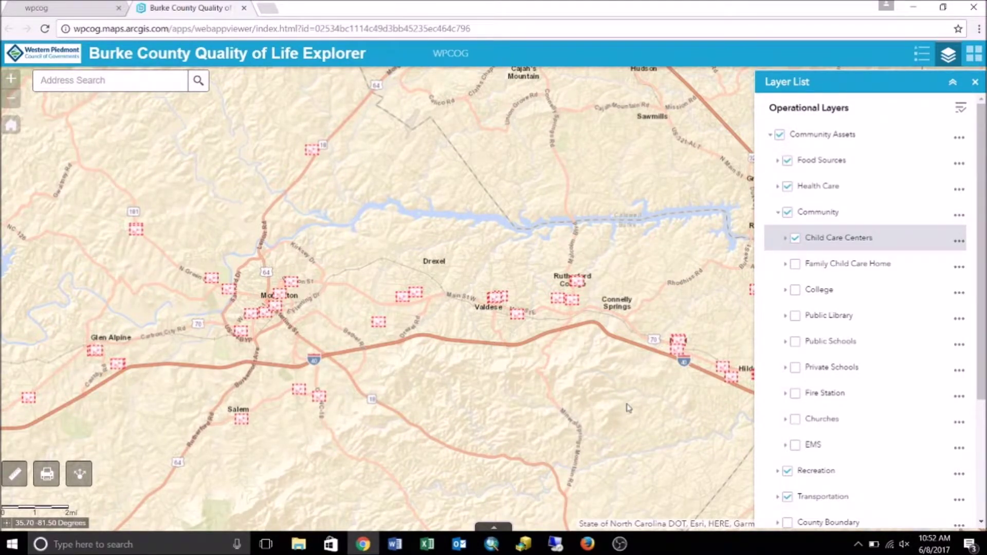
Step: Open the attribute table of the Child Care Centers layer and export all its records to CSV
click(957, 241)
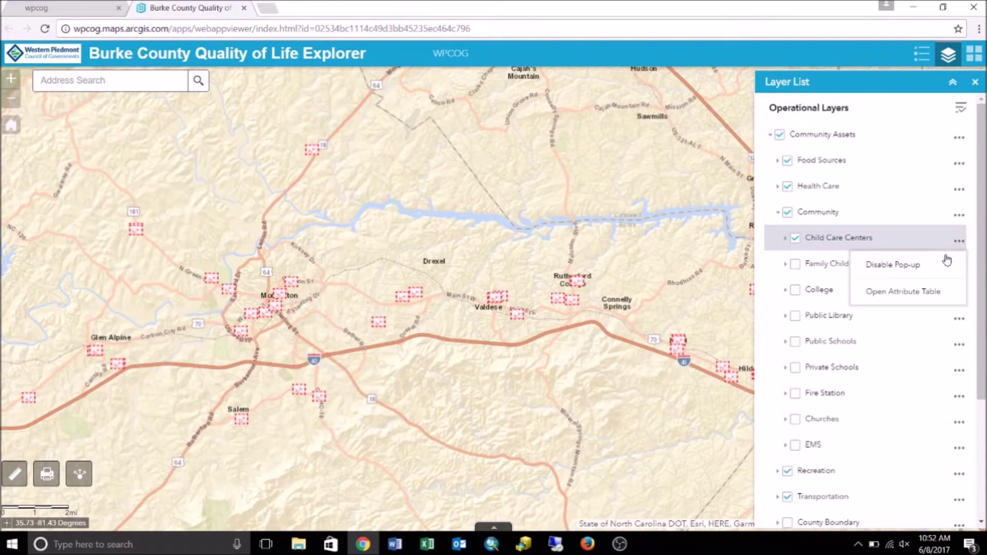
click(937, 292)
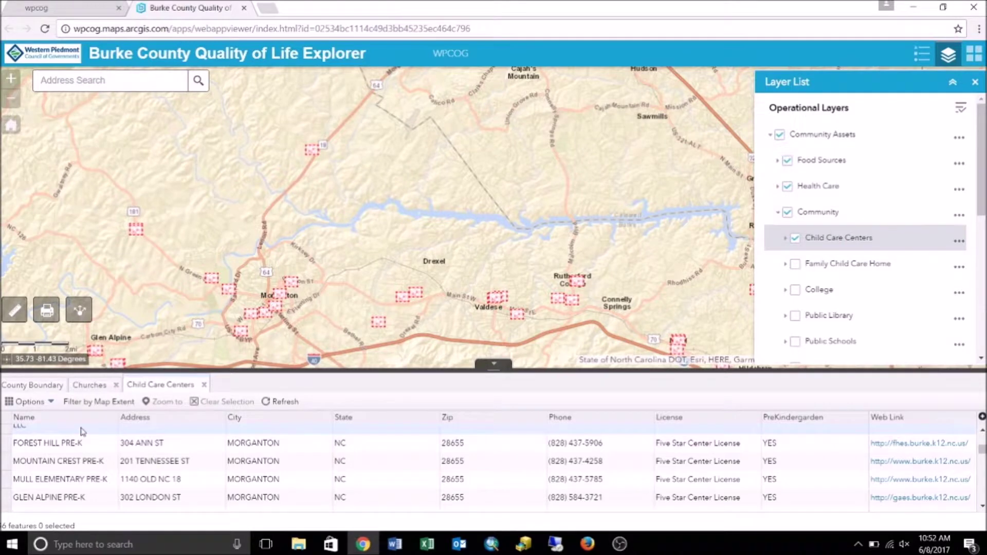
click(43, 404)
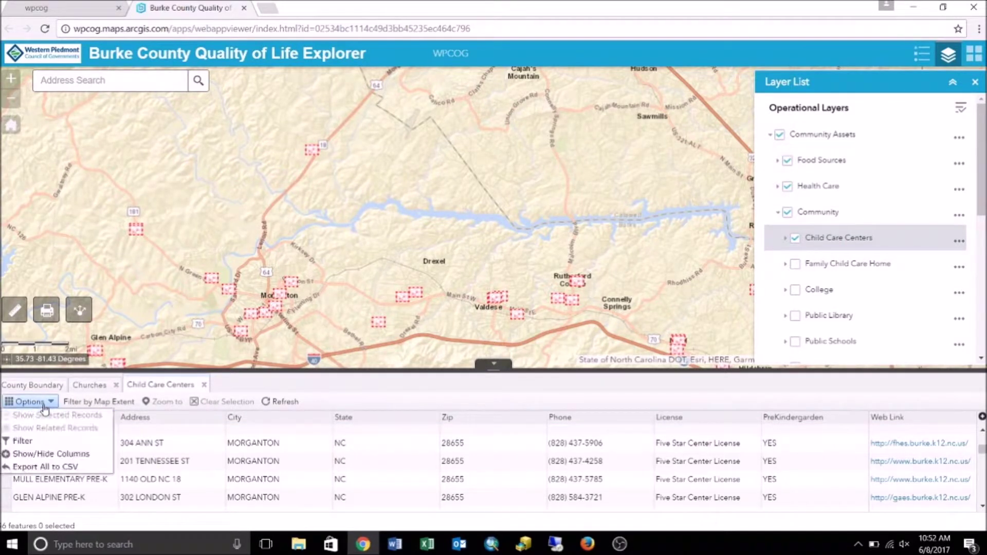
click(79, 468)
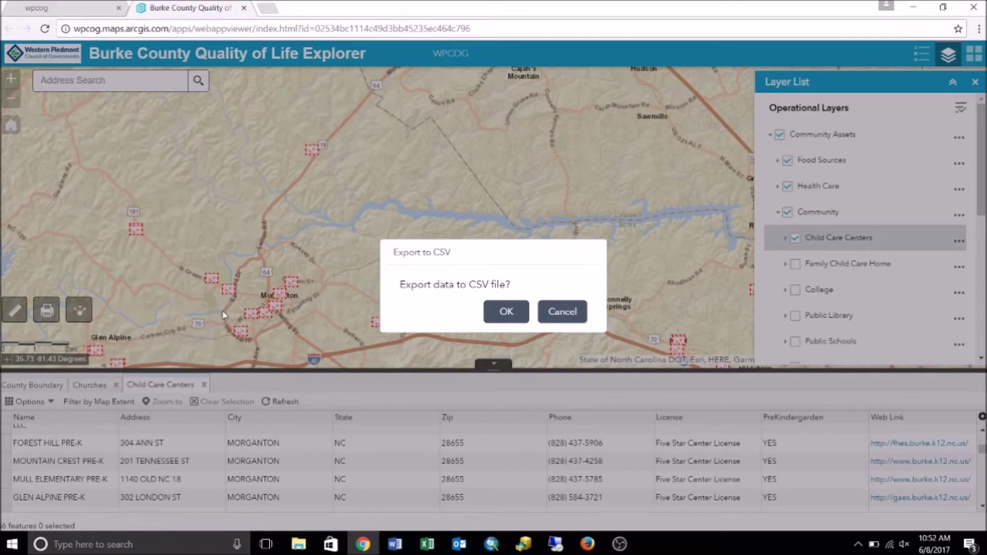
click(503, 320)
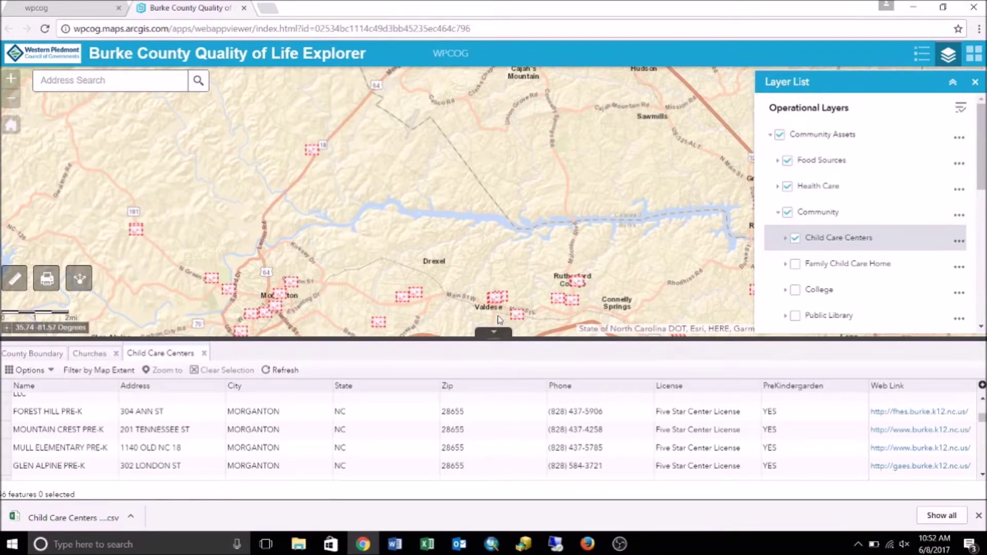
Step: Open the exported Child Care Centers CSV in Excel, review its rows, and close the workbook
click(53, 520)
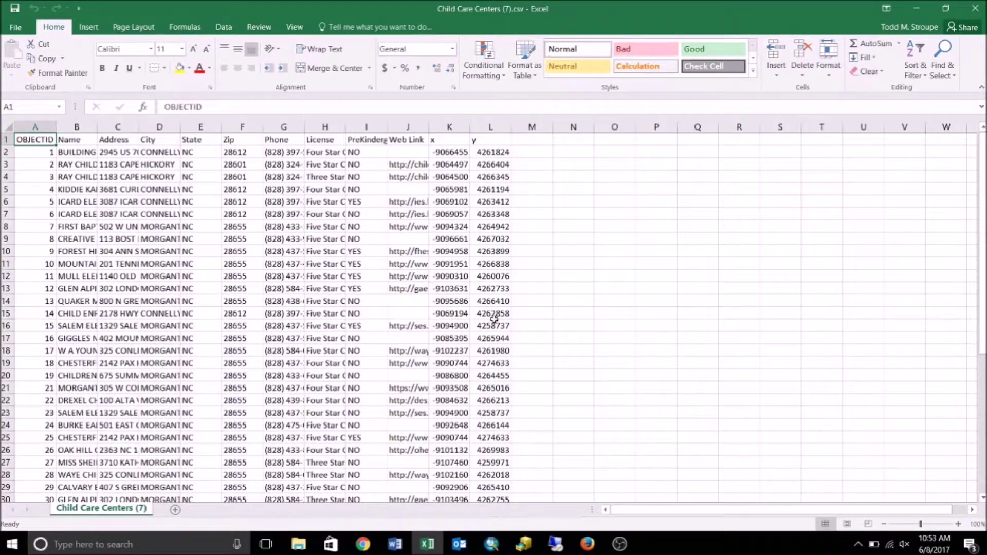
scroll(581, 306, down, 11)
scroll(581, 303, up, 11)
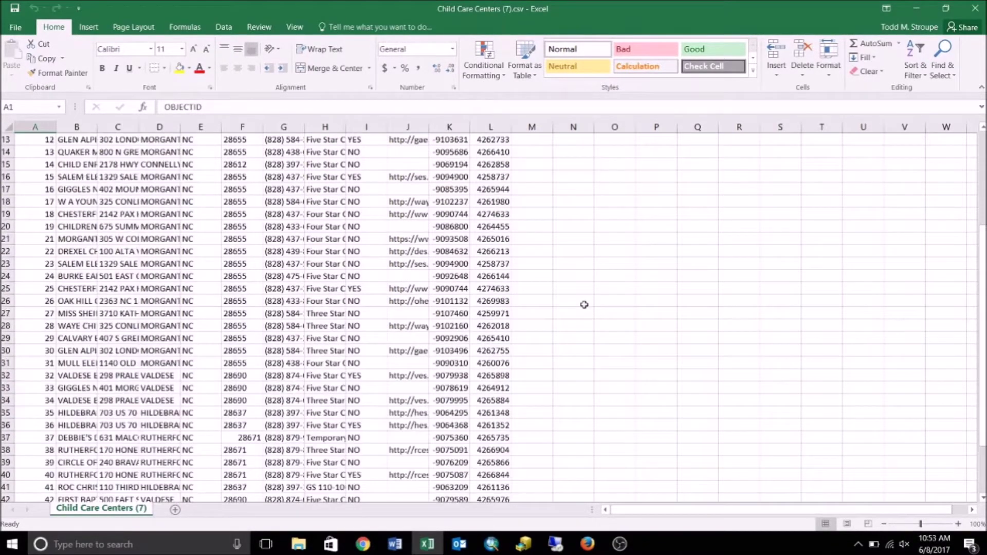
click(968, 12)
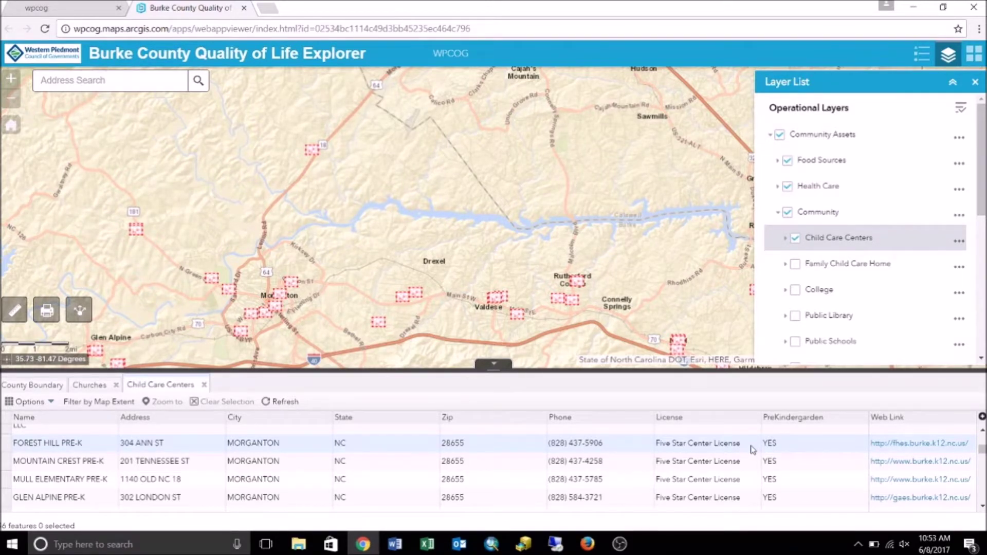
Step: Copy the License text "Five Star Center License" from the FOREST HILL PRE-K record
drag(747, 447, 658, 446)
right_click(665, 442)
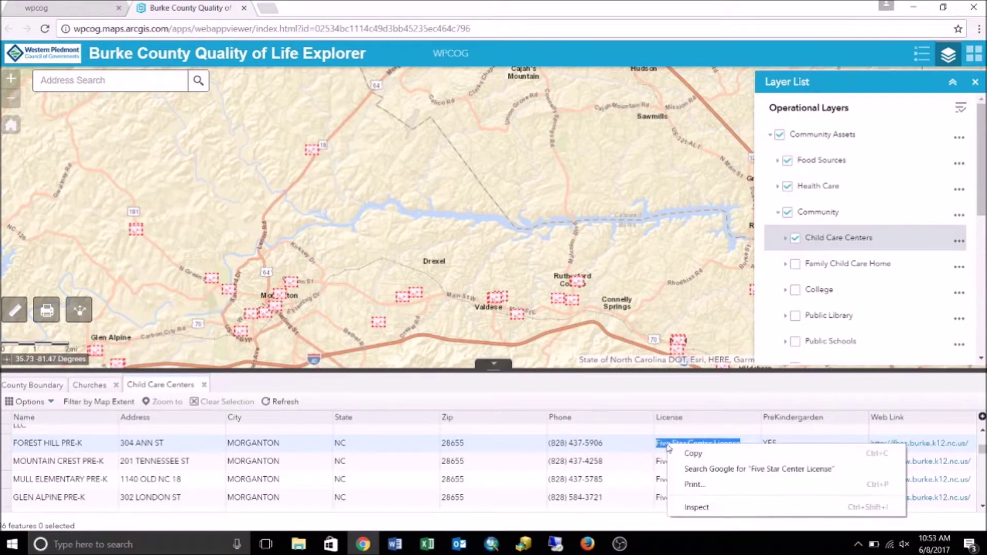
click(689, 452)
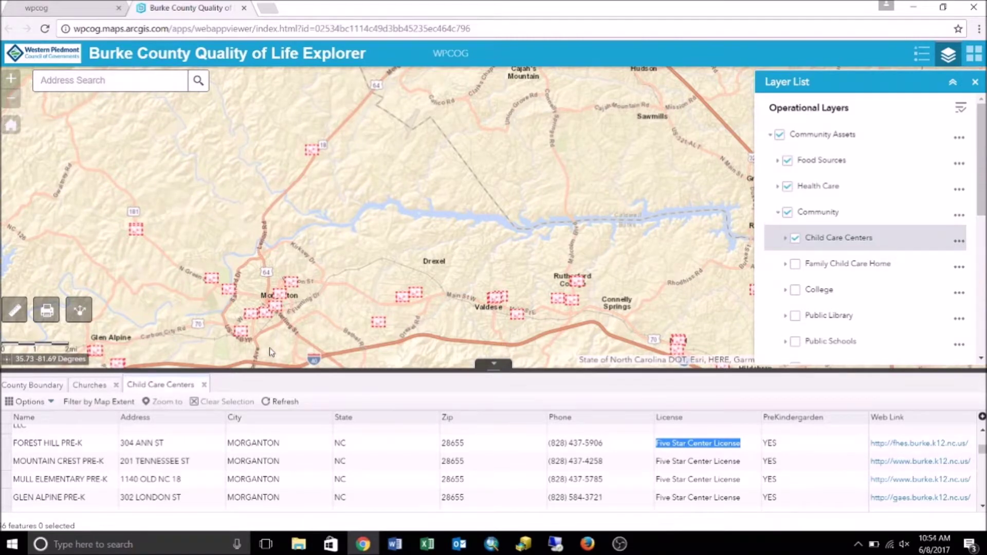
Step: Filter the Child Care Centers table with an expression where License is Five Star Center License
click(52, 404)
click(53, 445)
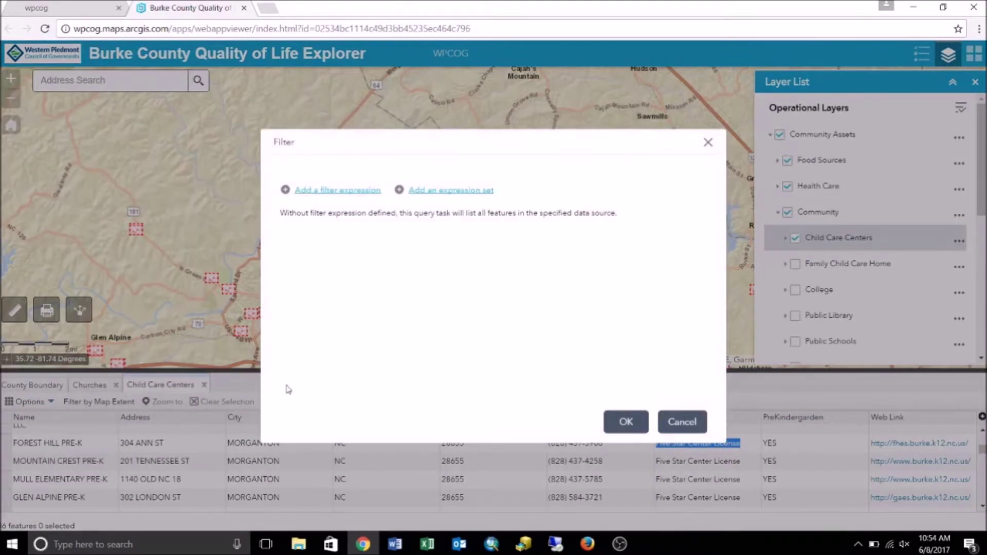
click(339, 190)
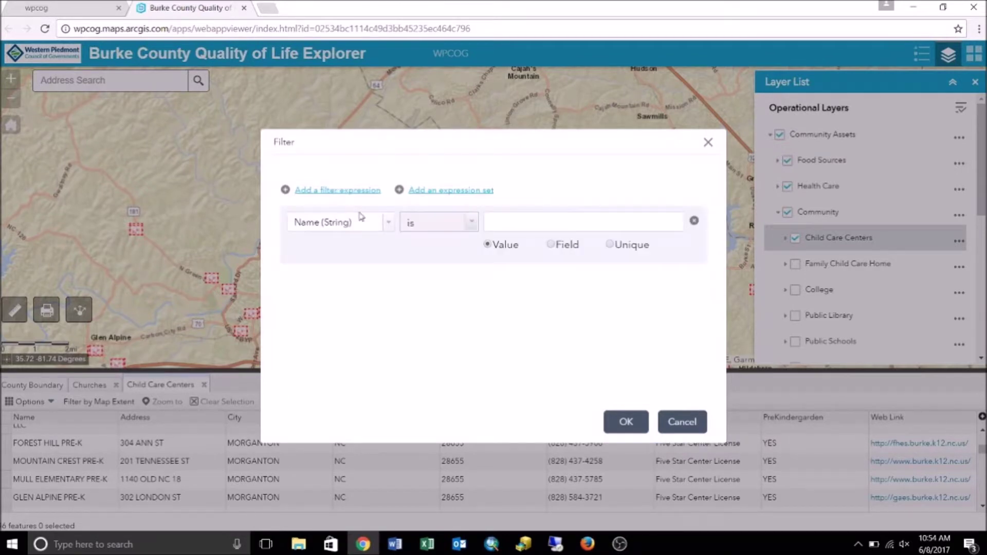
click(389, 224)
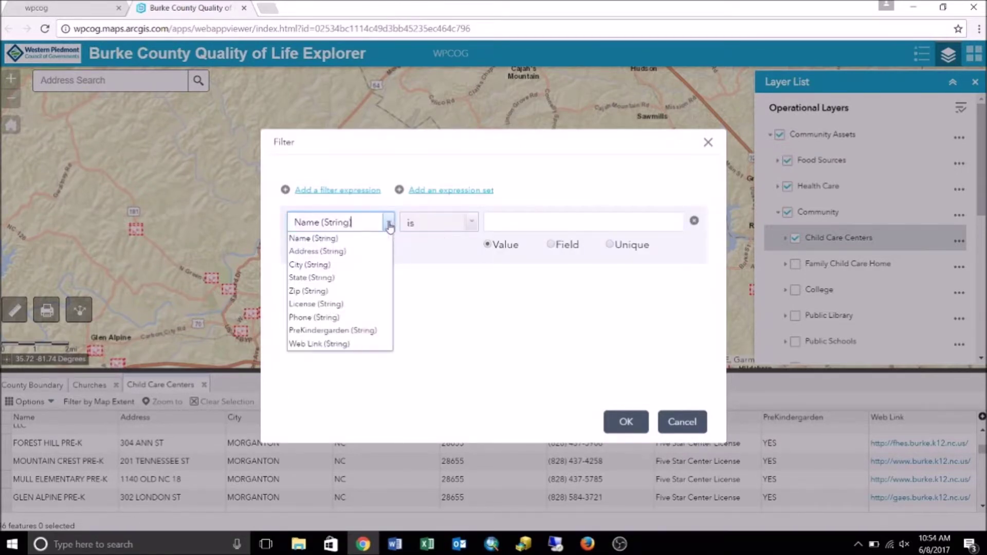
click(375, 305)
click(509, 222)
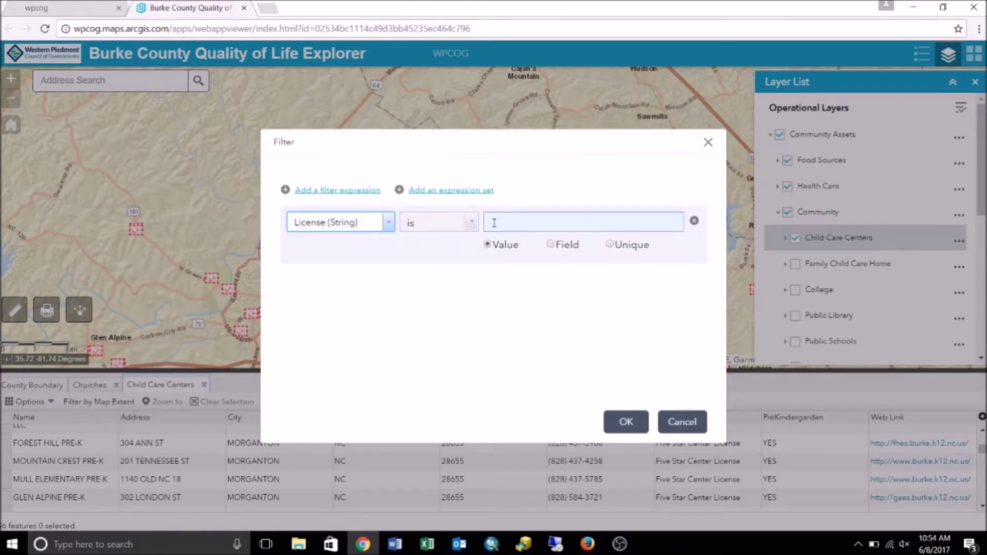
click(494, 222)
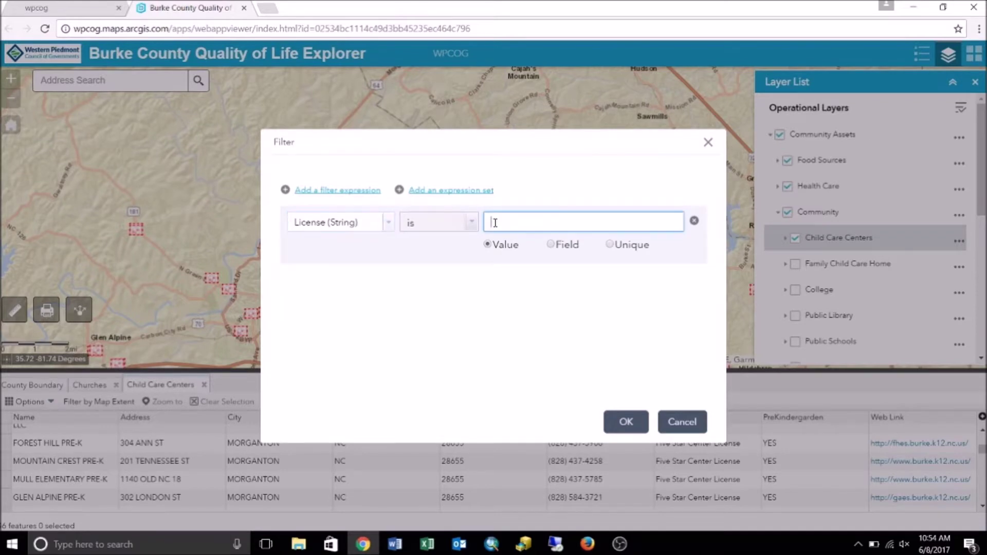
right_click(500, 222)
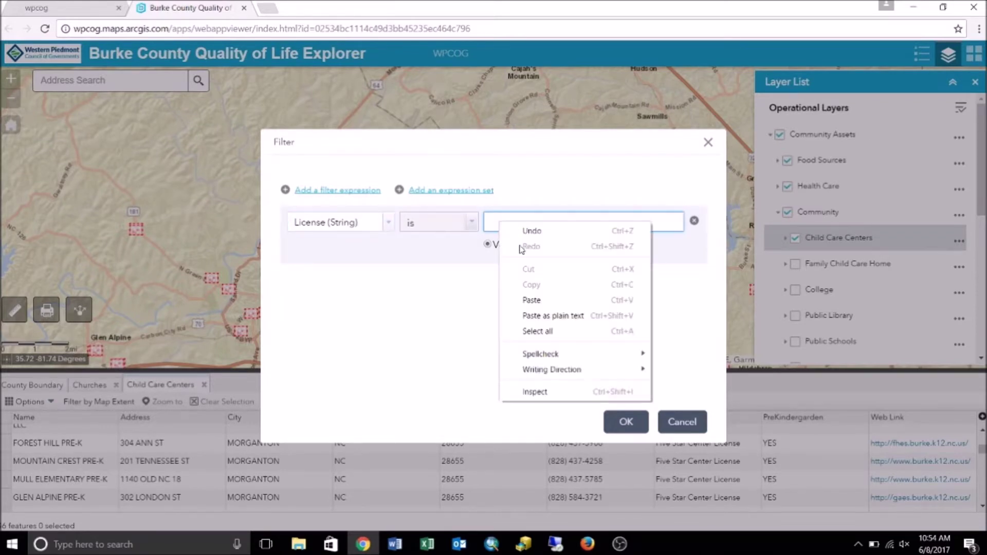
click(531, 301)
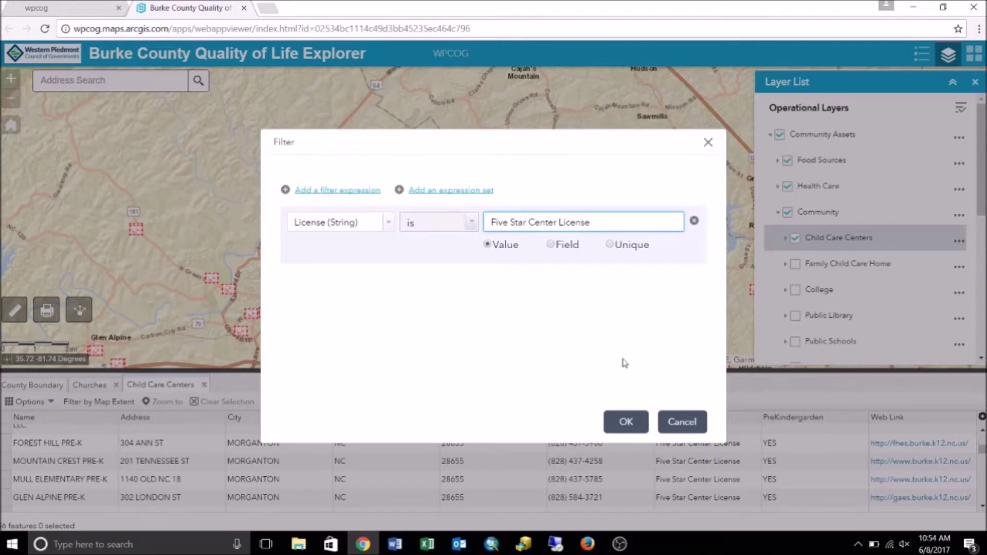
click(625, 422)
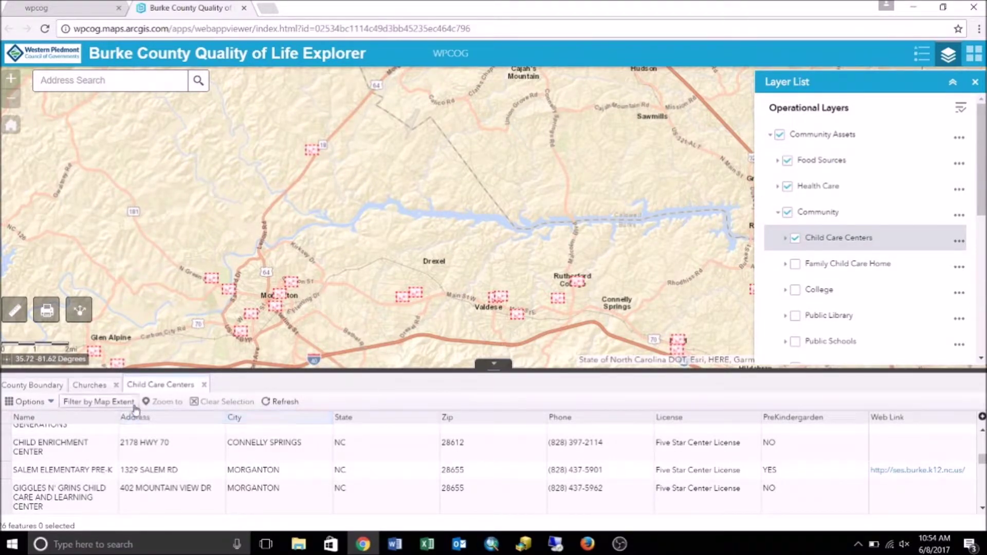
Step: Export all records of the filtered Child Care Centers table to CSV and open the downloaded file
click(45, 402)
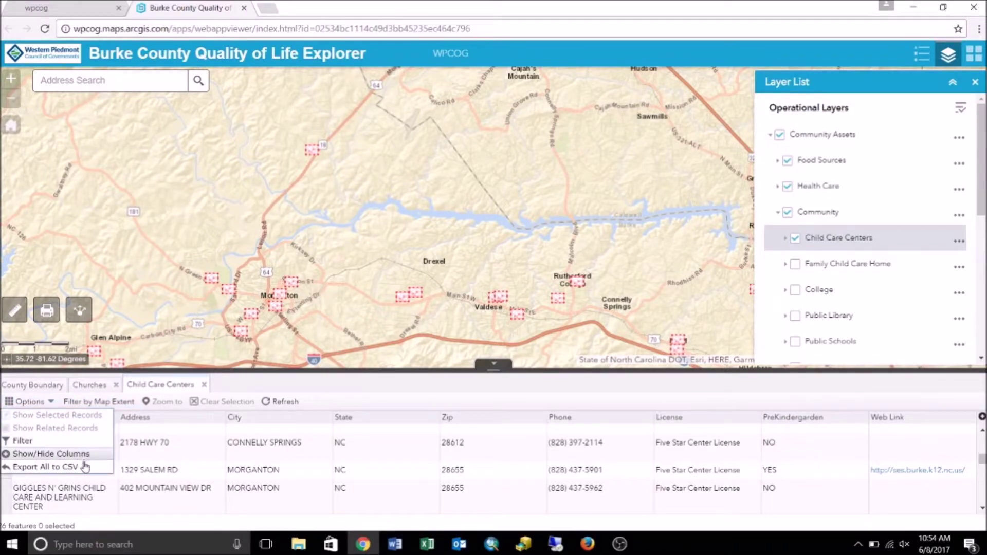
click(45, 466)
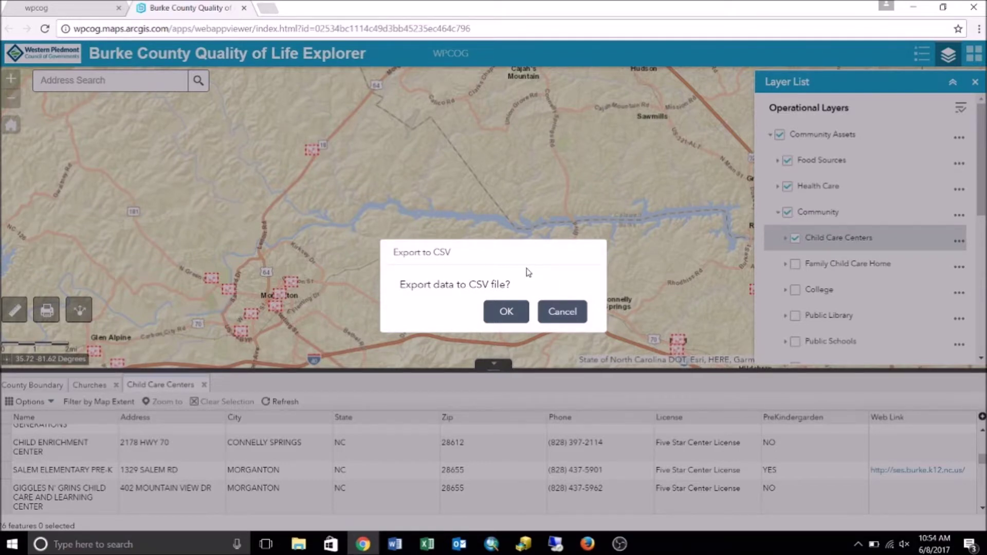
click(499, 310)
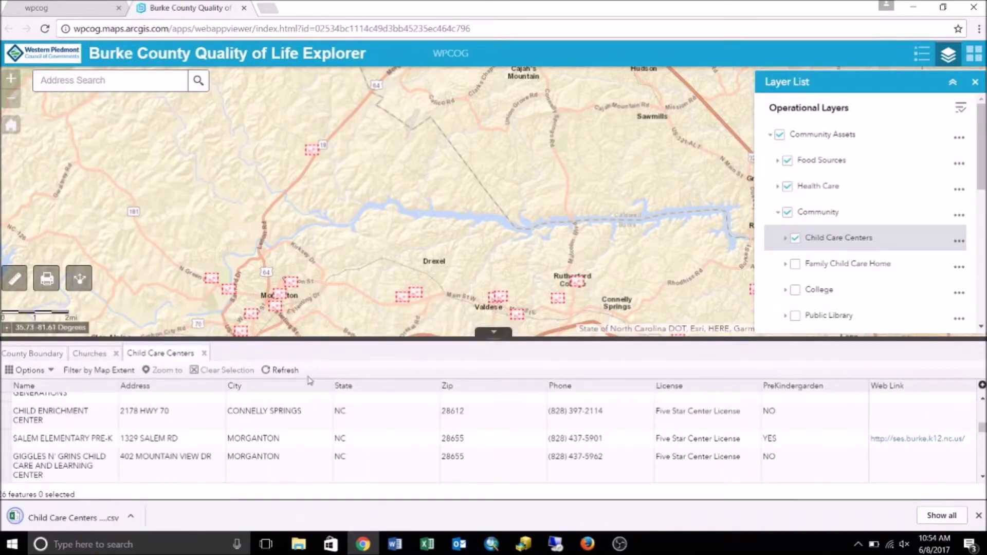
click(57, 519)
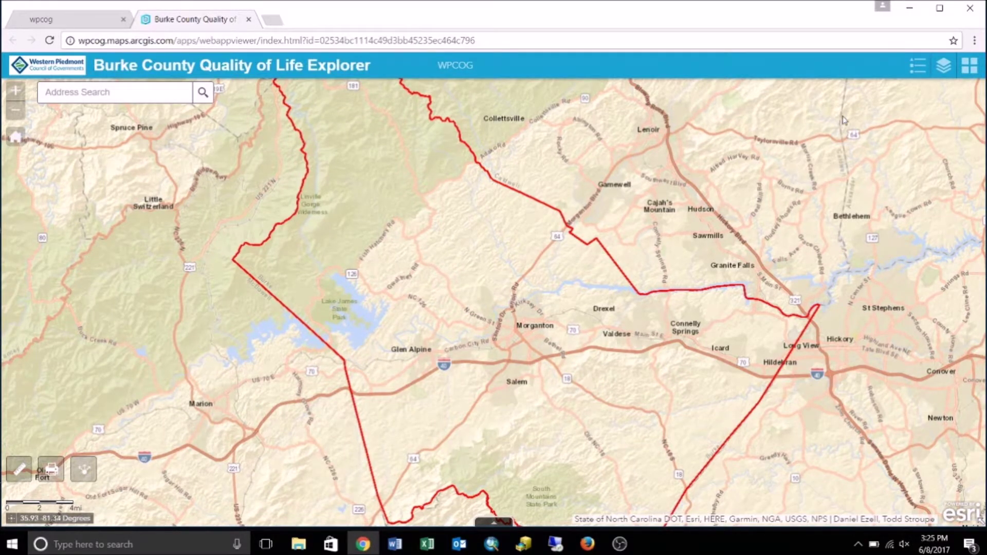
Step: Turn on the FarmerMarkets / CommunityGardens / FarmStands layer under Food Sources and open its attribute table
click(950, 77)
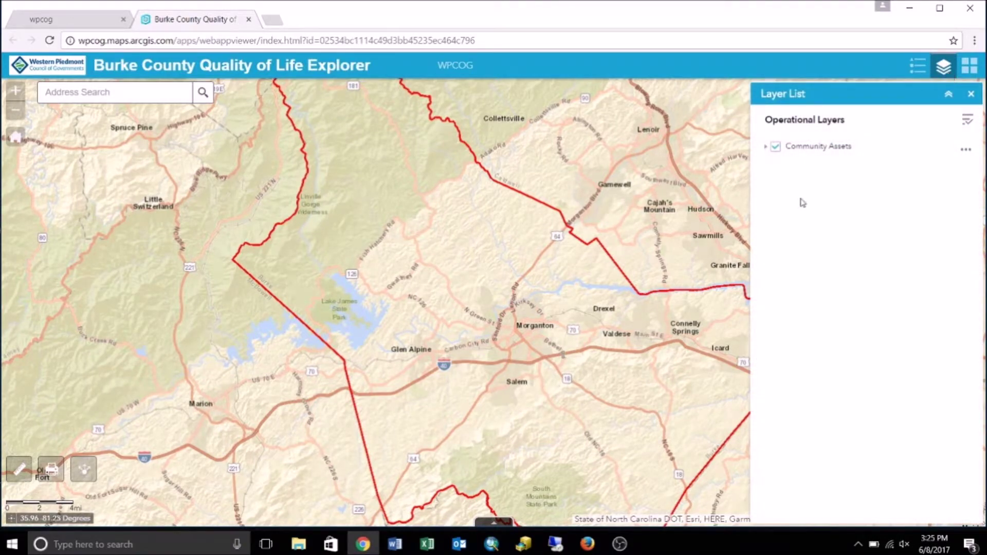
click(765, 147)
click(773, 173)
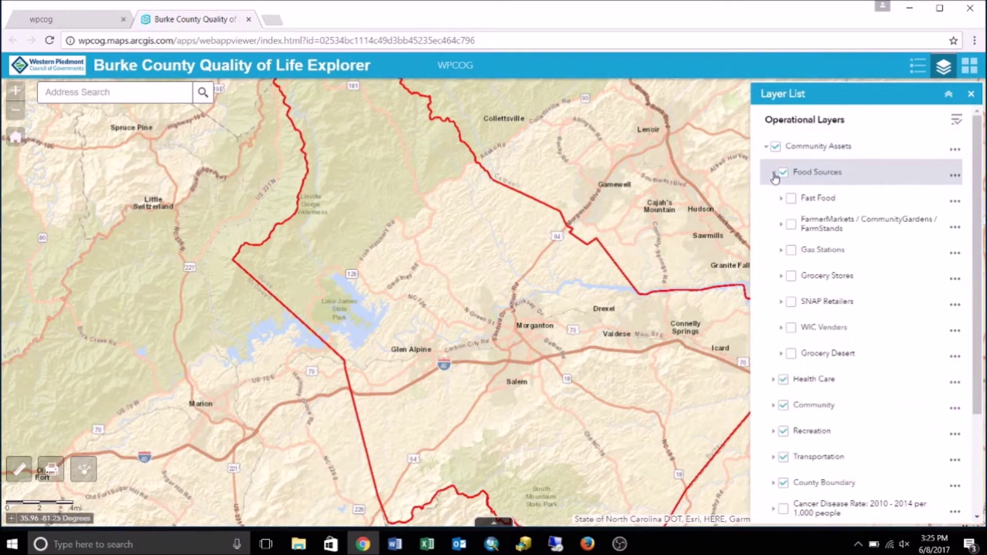
click(792, 225)
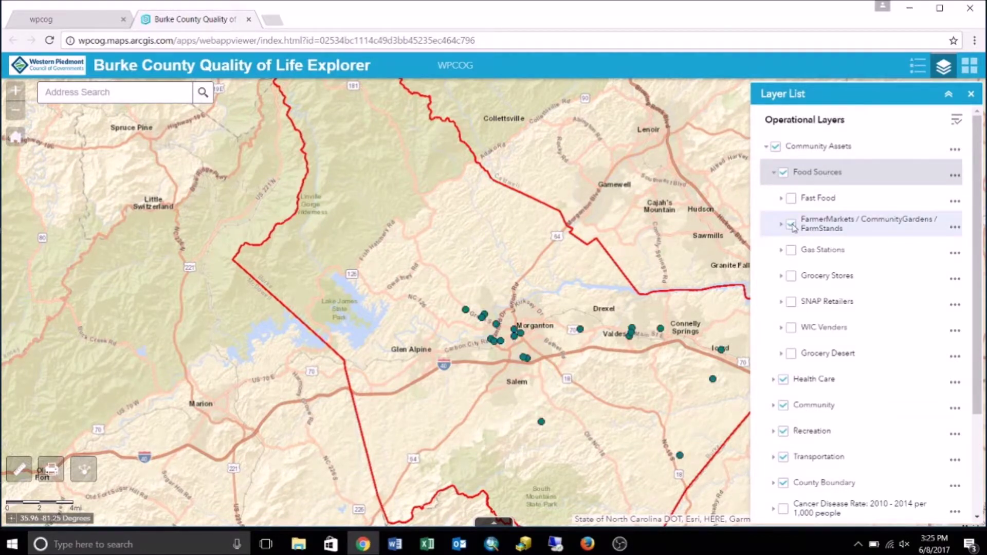
click(954, 227)
click(938, 277)
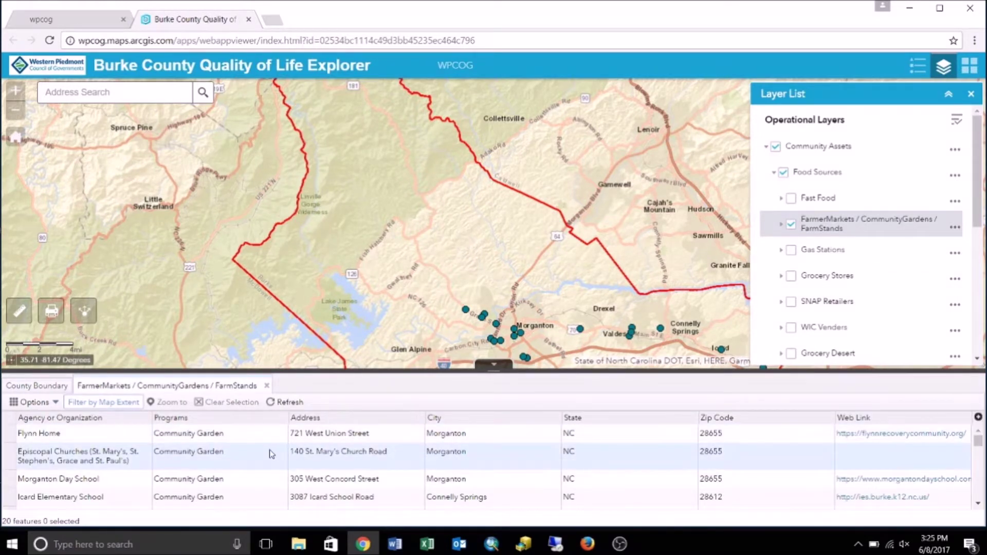
Step: Copy the Programs text "Farmers' Market" from the Hildebran Farmers Market record
scroll(267, 451, down, 1)
scroll(262, 452, down, 1)
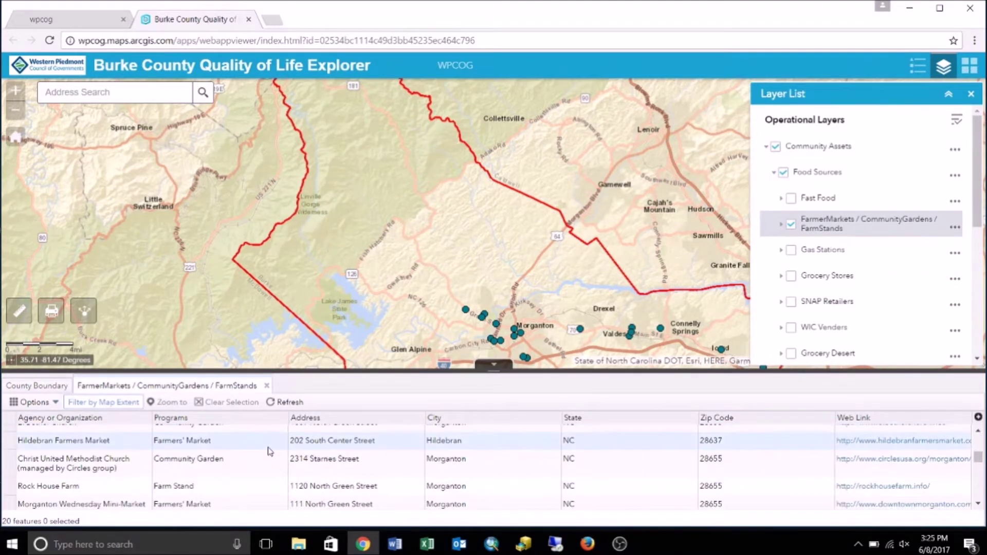
drag(220, 442, 156, 442)
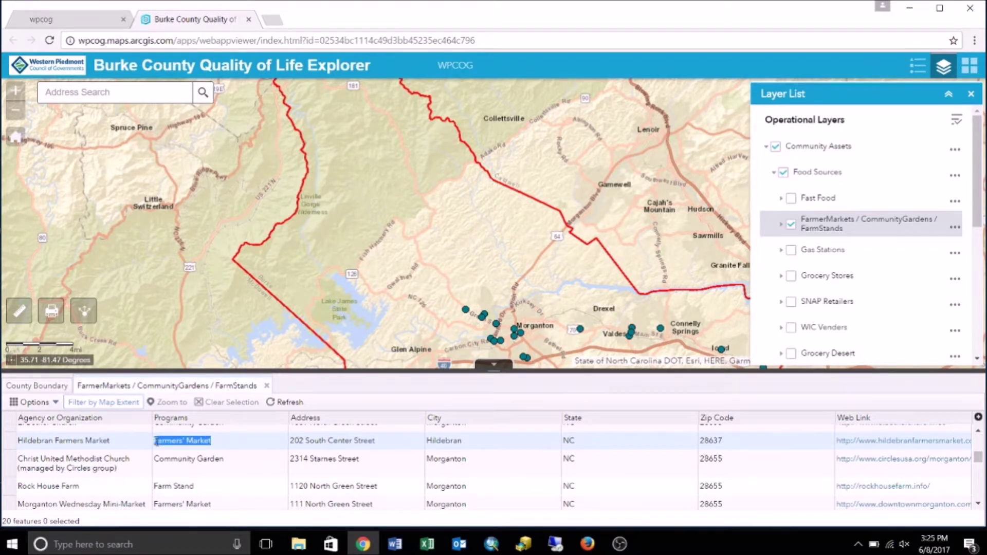
right_click(156, 442)
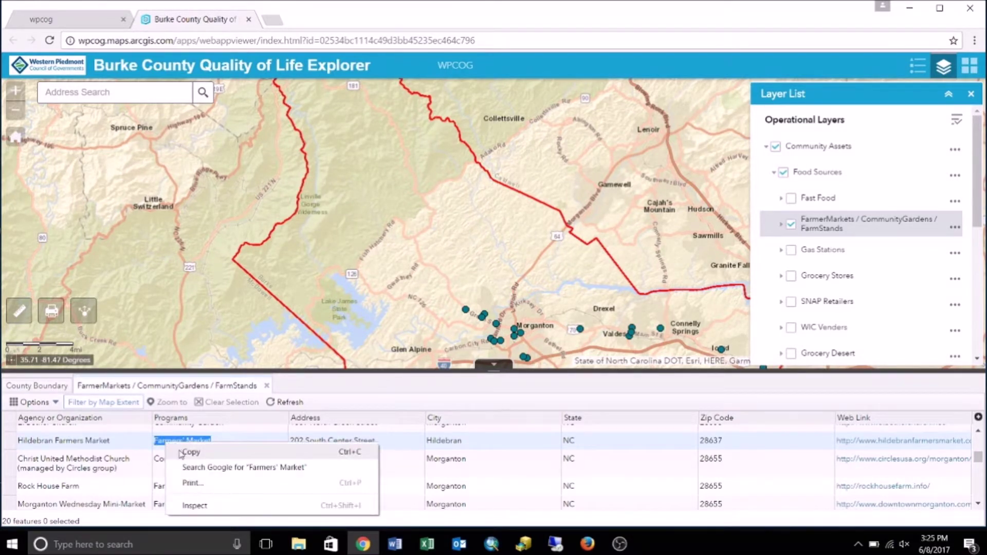
click(181, 451)
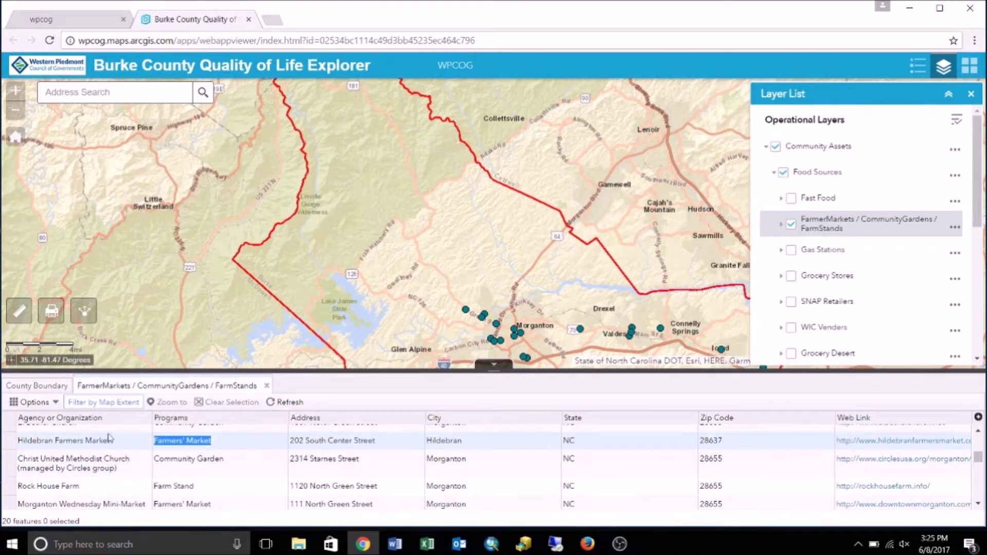
Step: Filter the FarmerMarkets / CommunityGardens / FarmStands table with an expression where Programs is Farmers' Market
click(54, 406)
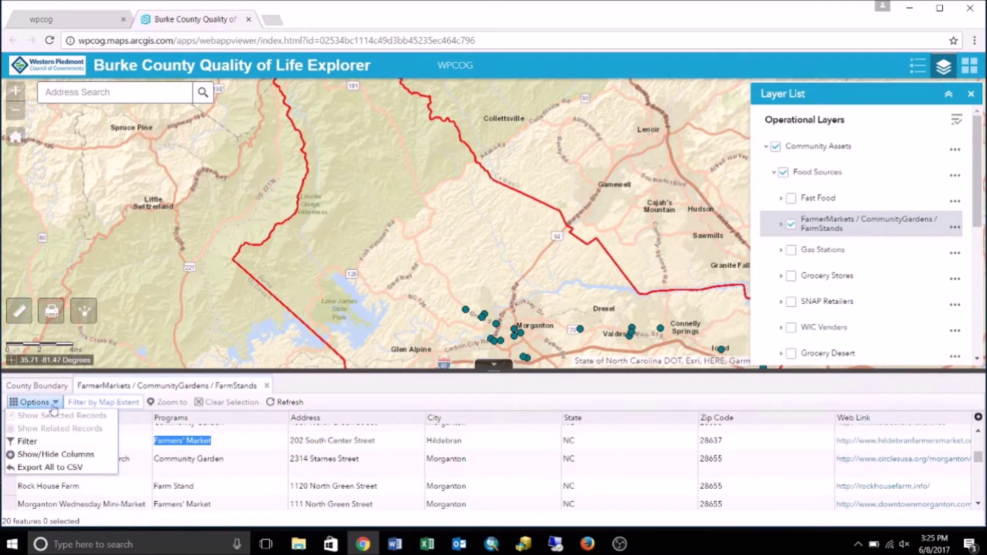
click(44, 441)
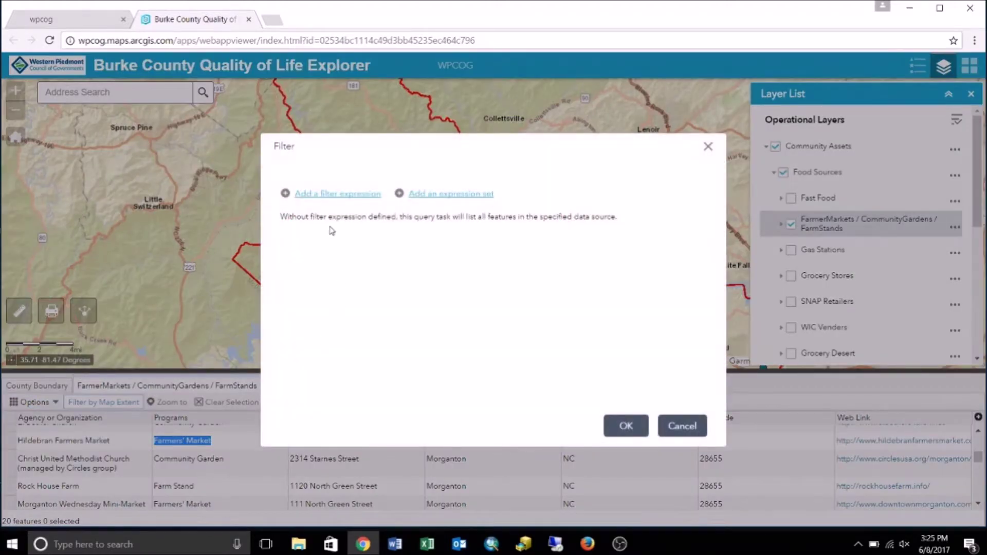
click(335, 194)
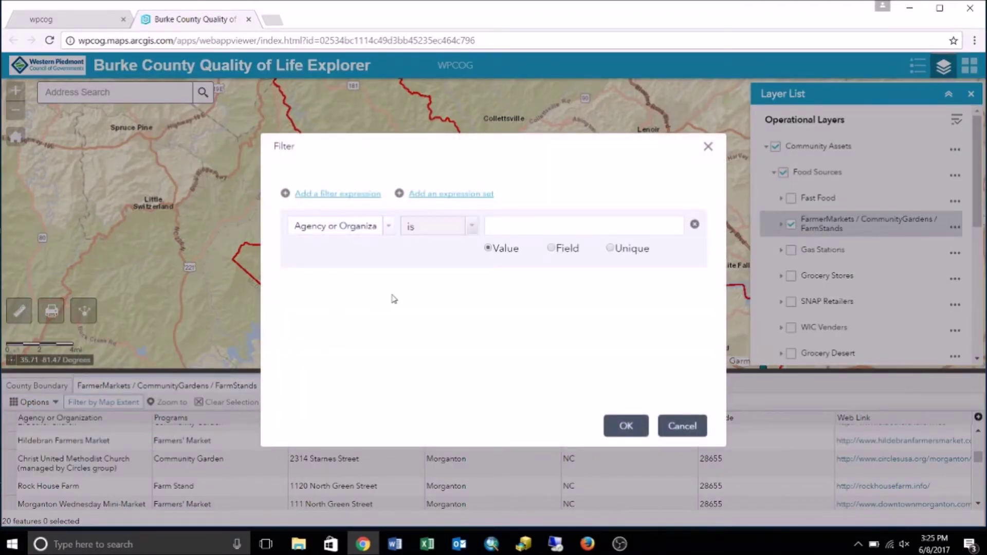
click(389, 226)
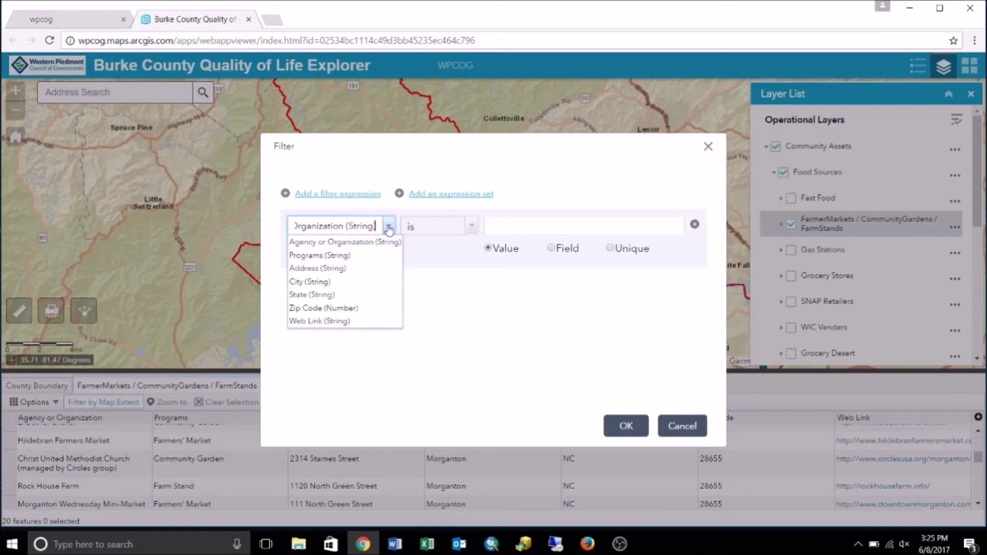
click(370, 256)
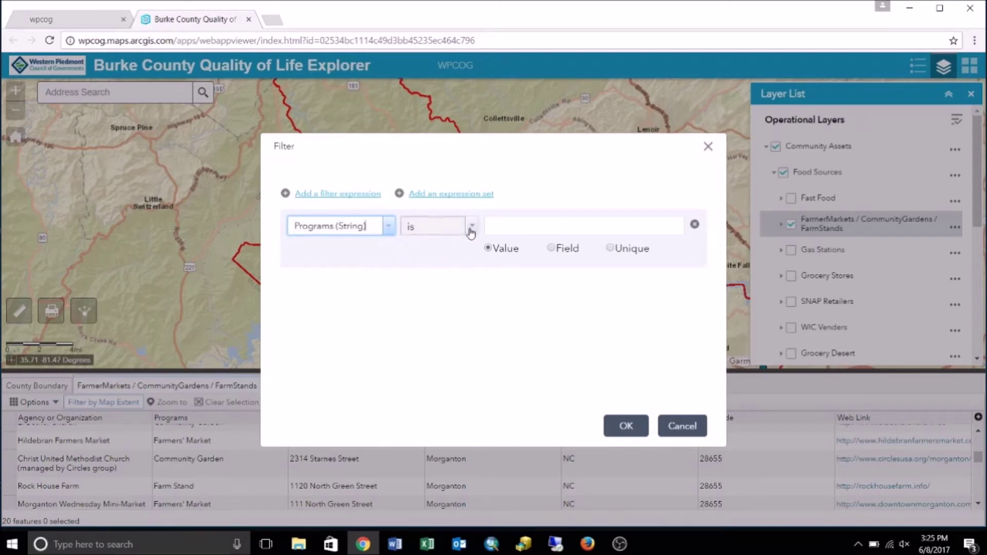
click(524, 230)
right_click(523, 229)
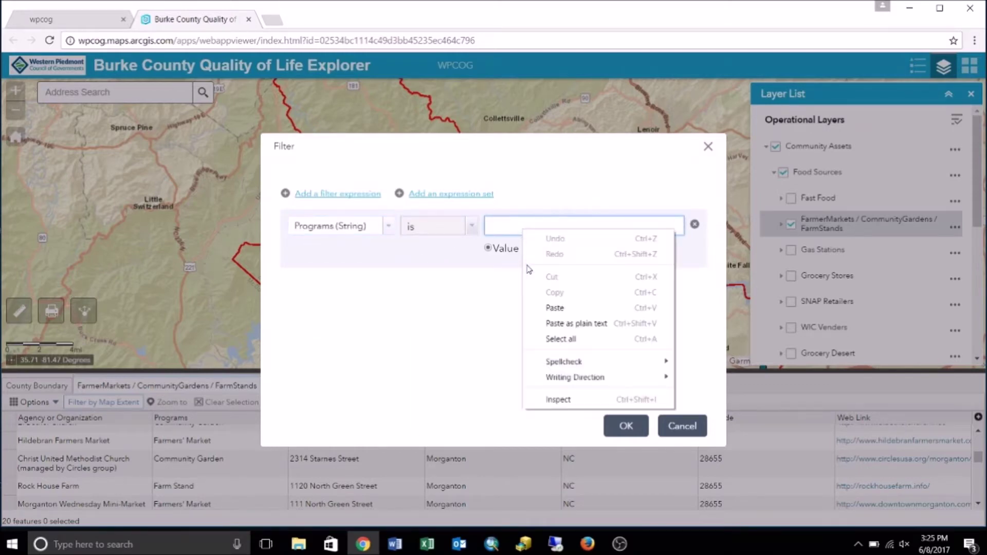
click(541, 305)
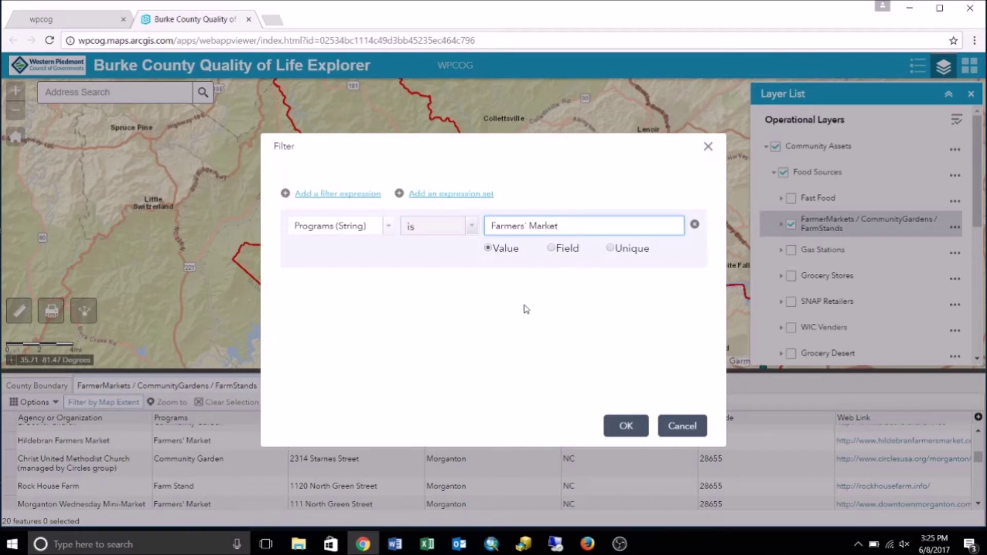
click(625, 435)
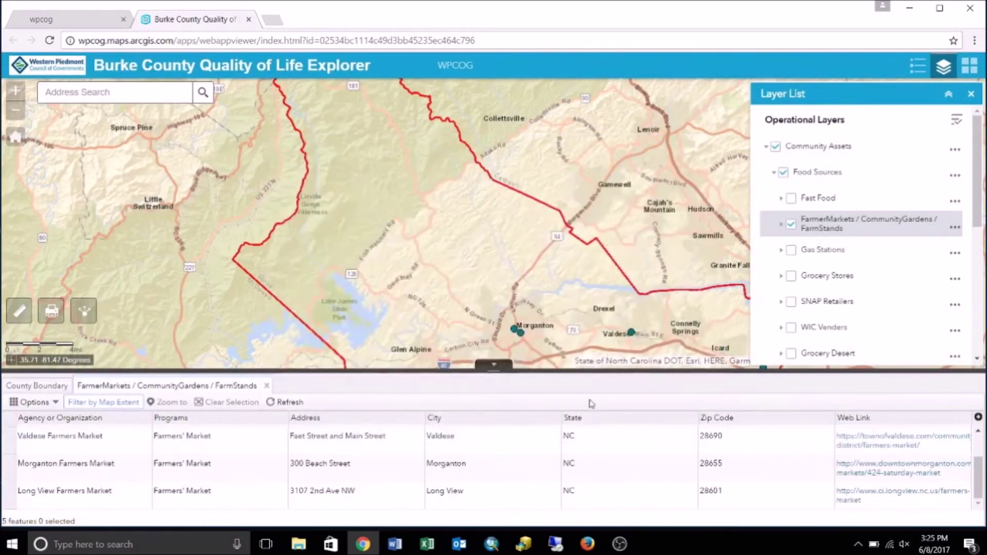
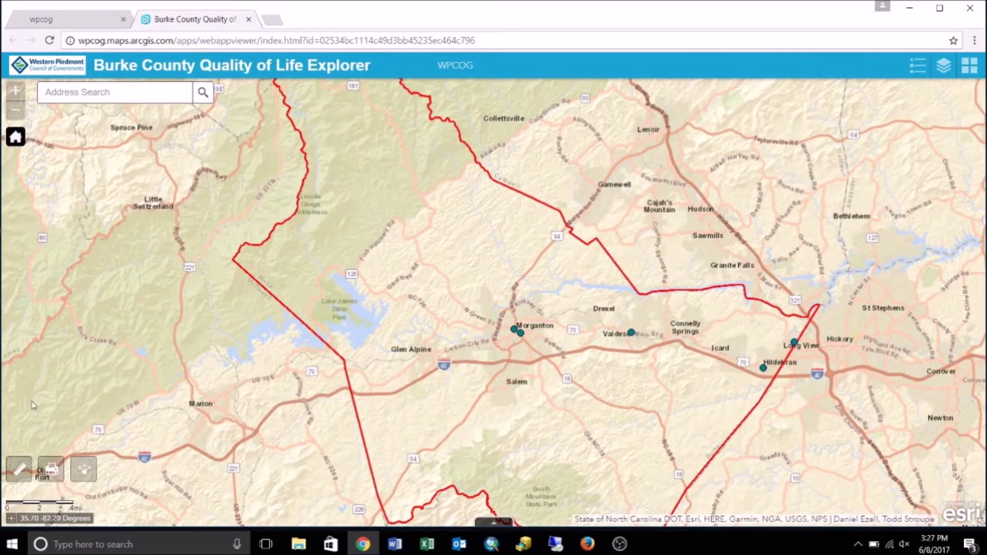
Step: Open the Print tool, move its window over the middle of the map, and set the map title to "Farmer Markets Located in Burke County"
click(51, 469)
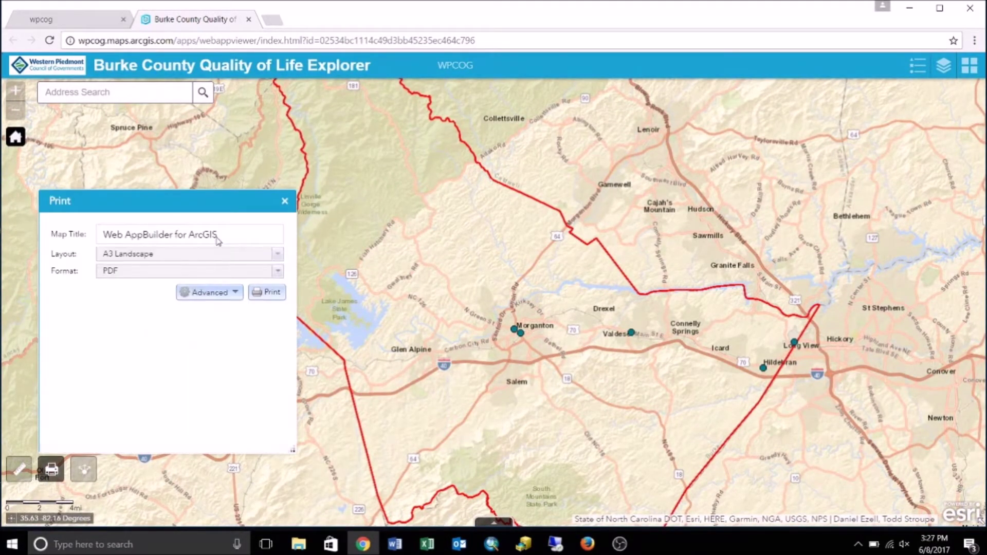
drag(203, 205, 549, 130)
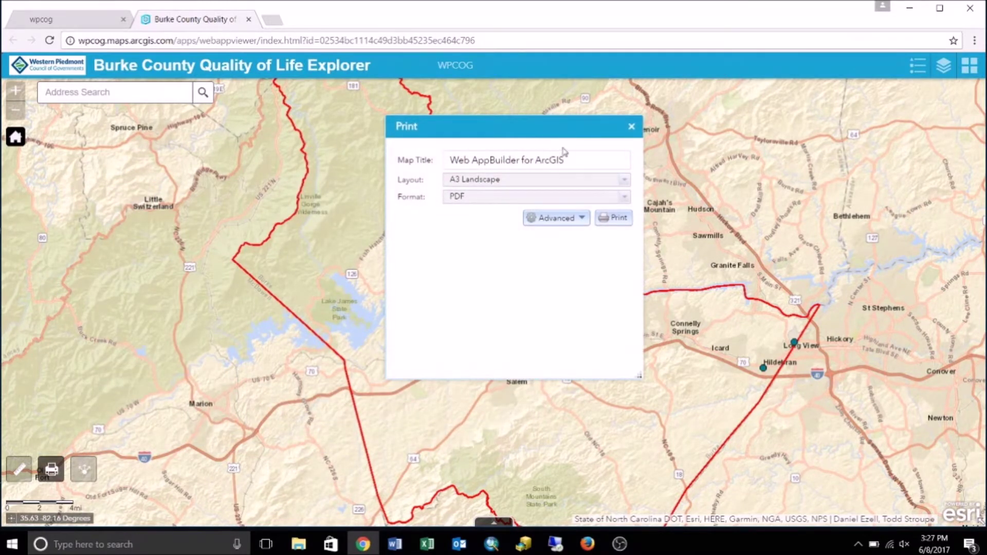
drag(590, 155, 452, 160)
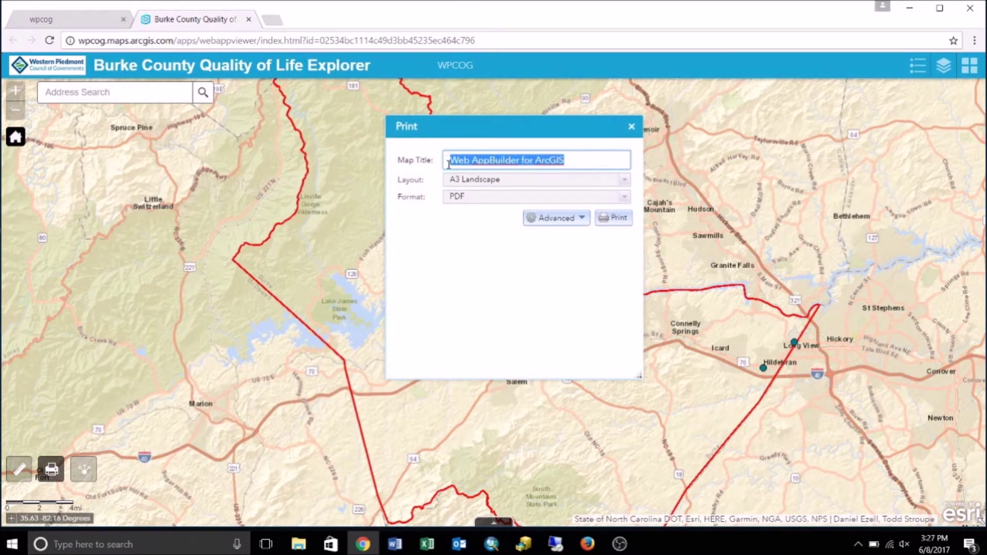
key(BackSpace)
text(Farmer)
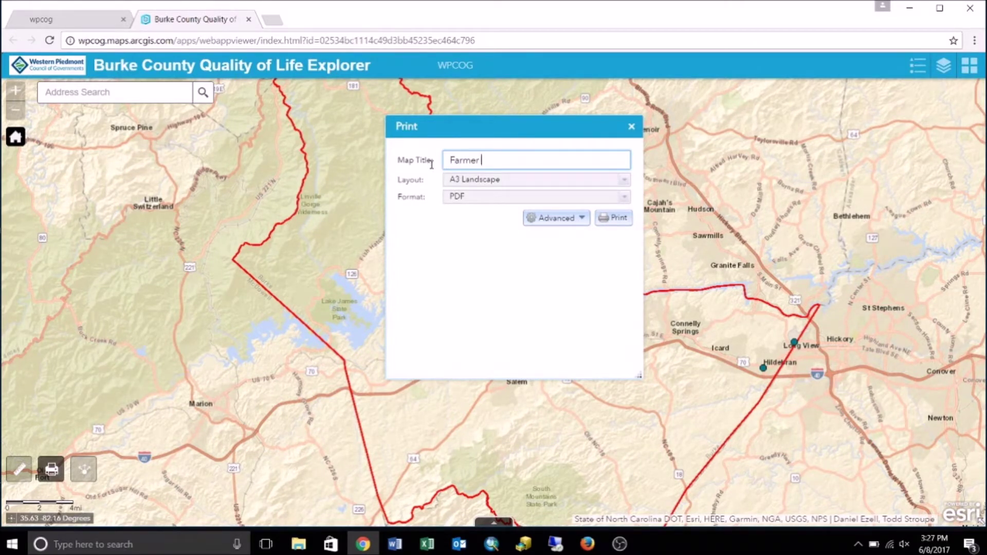
text( Markets Located in Bu)
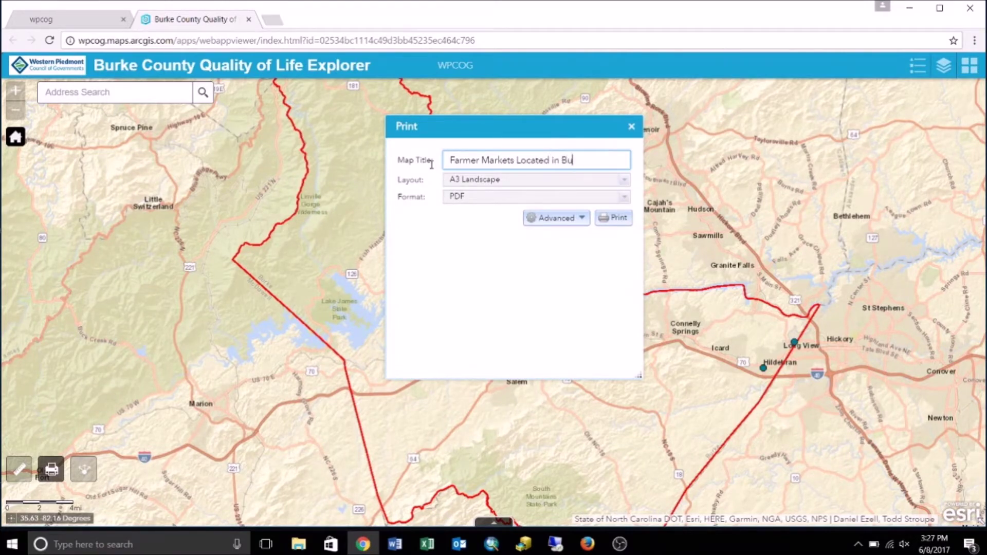
text(rke County)
Step: Print the map with the A3 Landscape layout in PDF format and open the resulting PDF
click(625, 181)
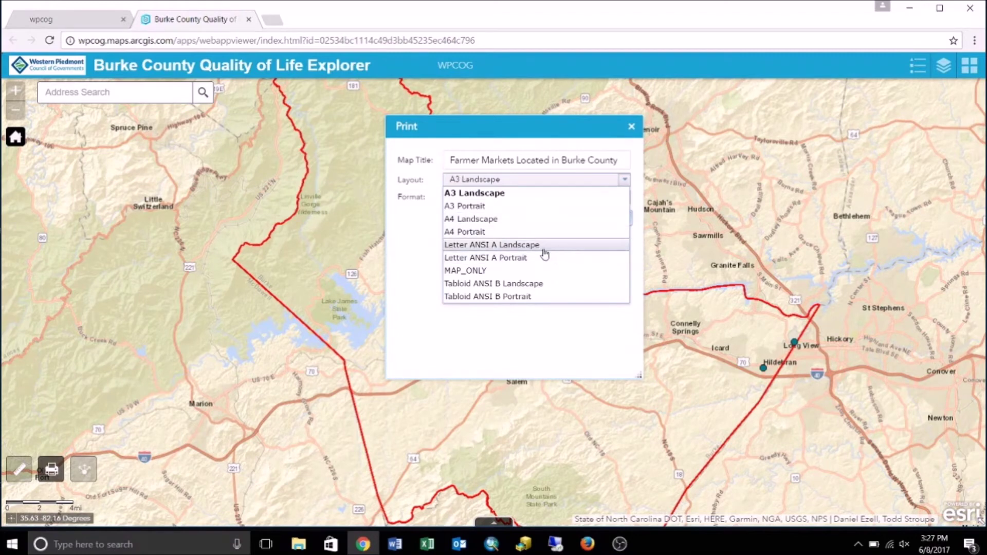
click(422, 224)
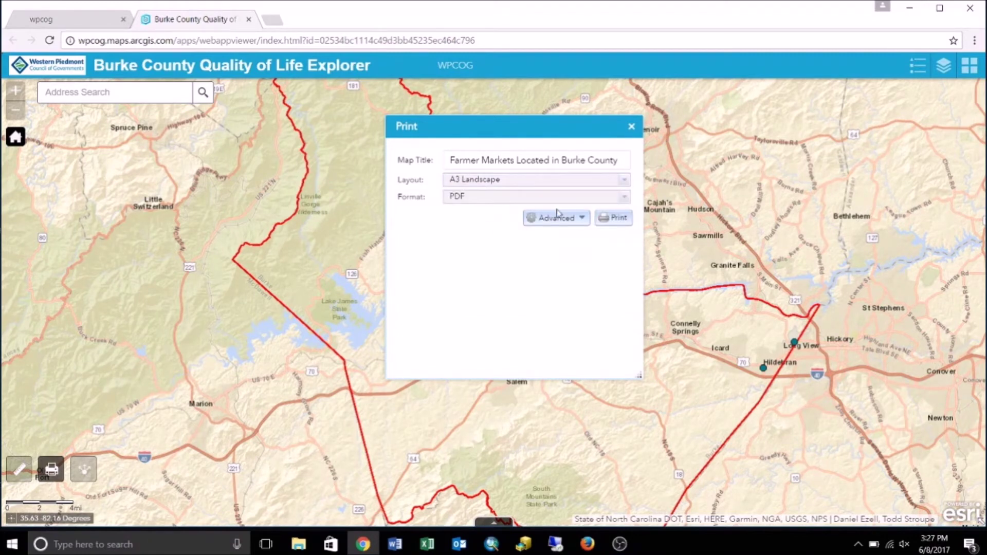
click(621, 204)
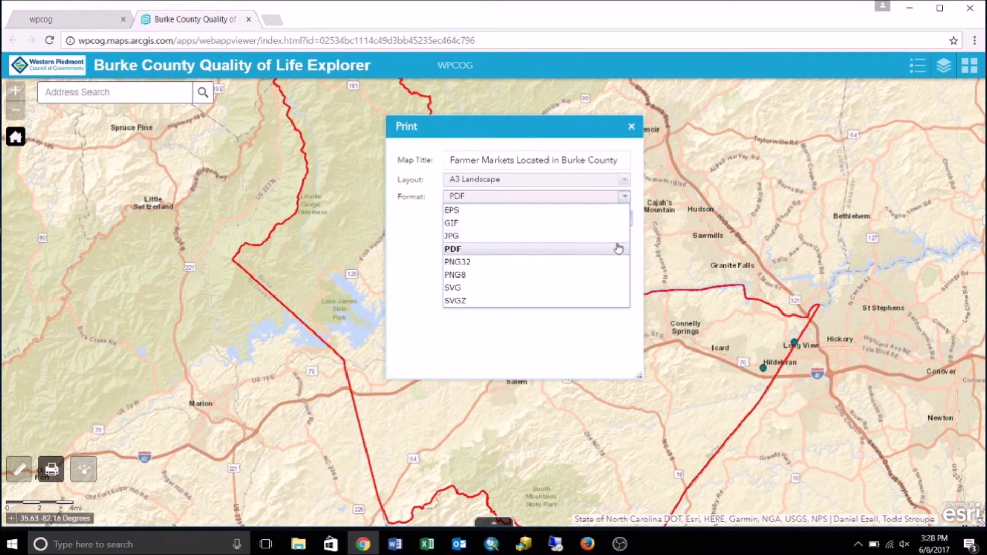
click(640, 252)
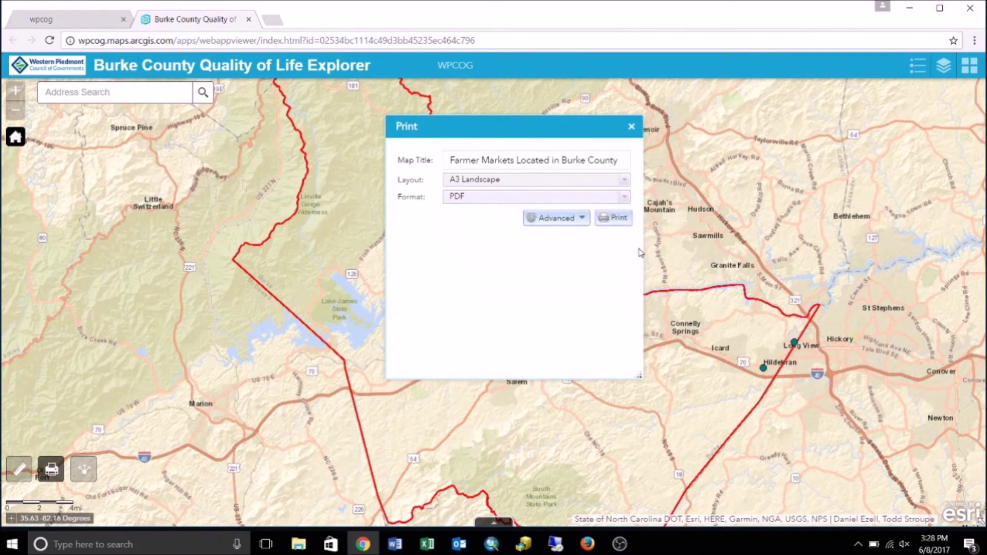
click(623, 220)
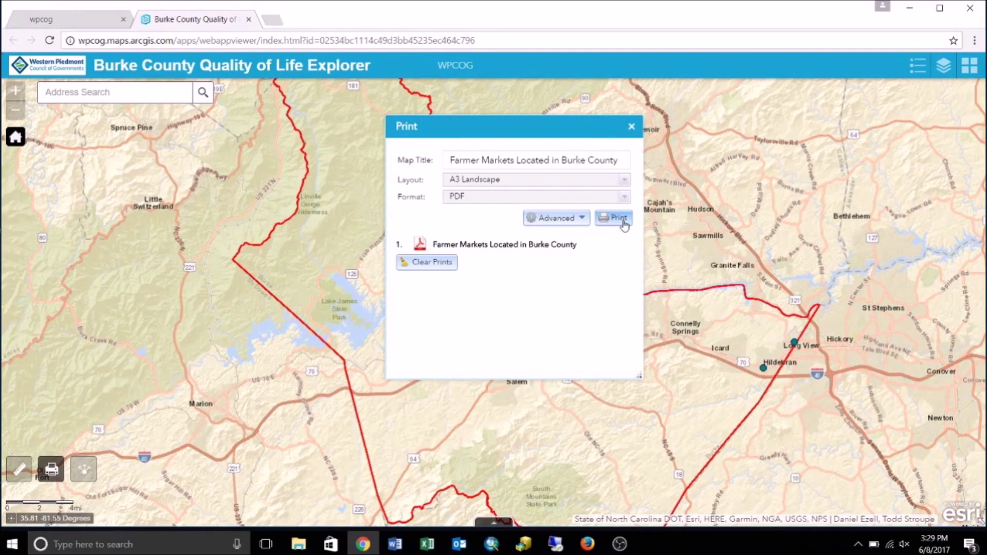
click(546, 251)
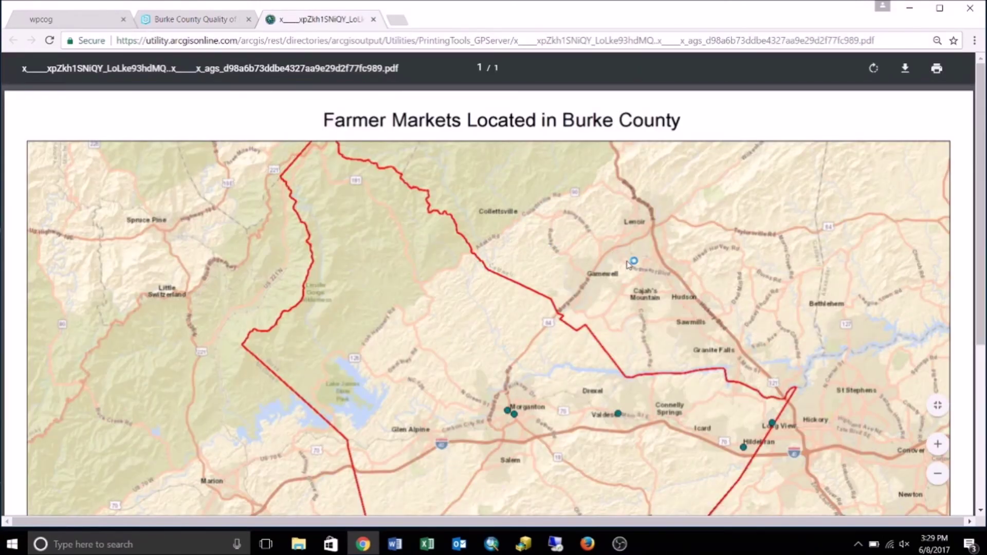